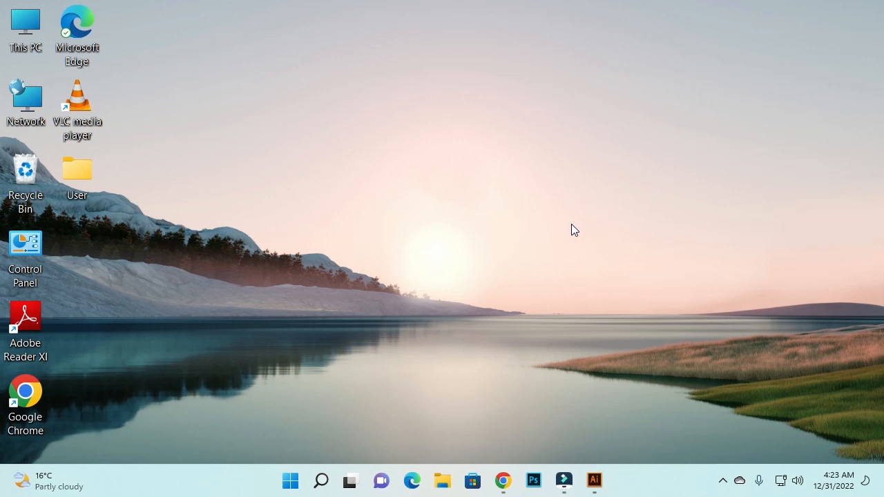
# Switch to Adobe Illustrator and create a new document from the 1280 x 720 px custom preset.
pyautogui.click(594, 480)
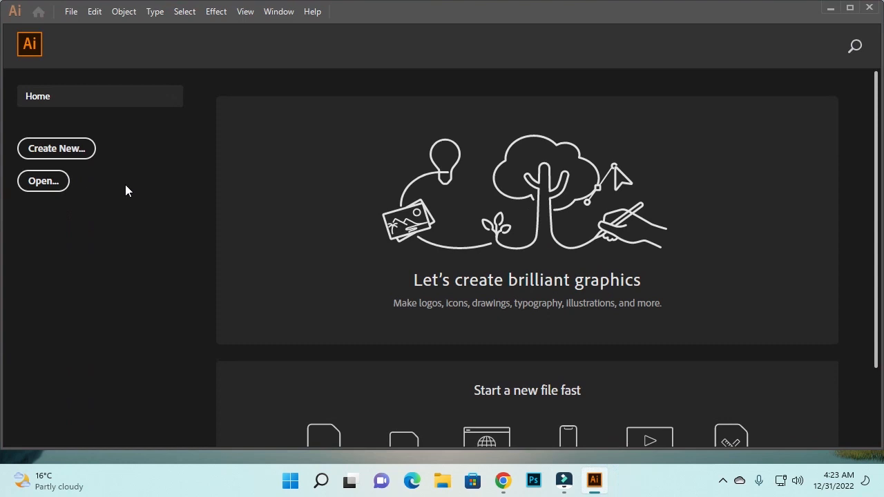
pyautogui.click(69, 151)
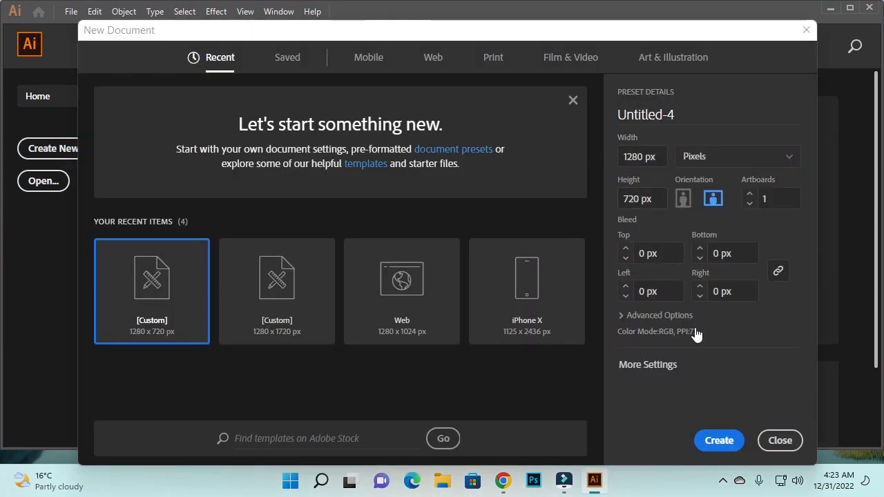
pyautogui.click(722, 439)
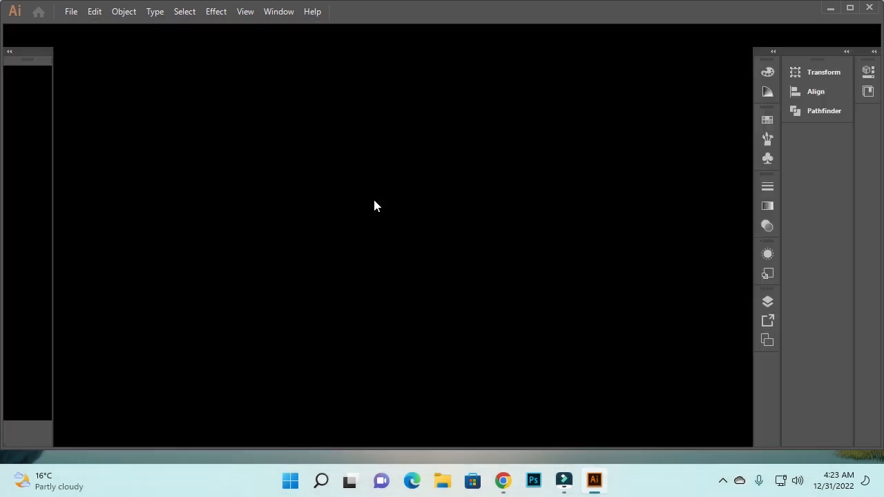
pyautogui.moveTo(511, 213); pyautogui.dragTo(449, 213)
# Set the fill to none and draw a large circle with the Ellipse tool near the middle of the artboard.
pyautogui.click(87, 36)
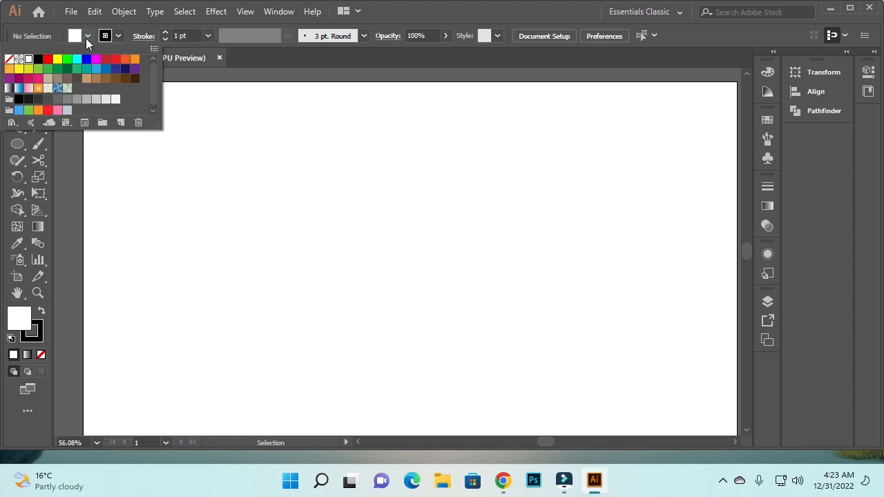
pyautogui.click(9, 58)
pyautogui.click(210, 144)
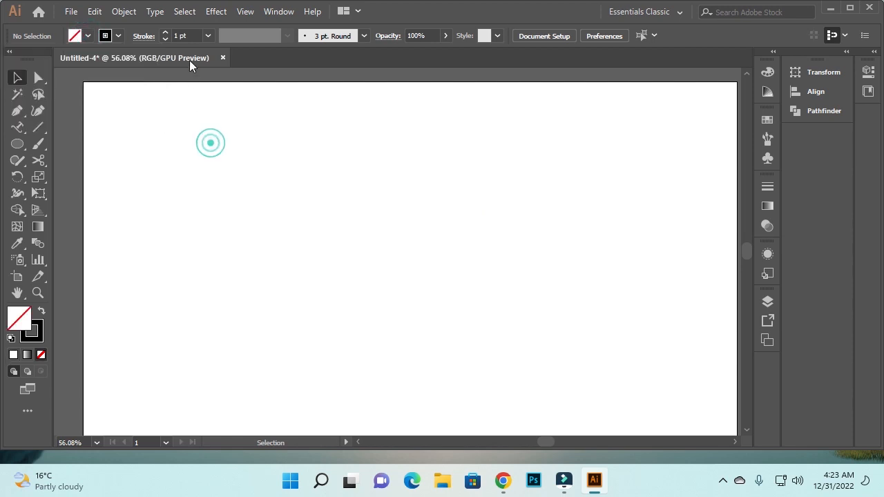
pyautogui.click(19, 147)
pyautogui.click(83, 177)
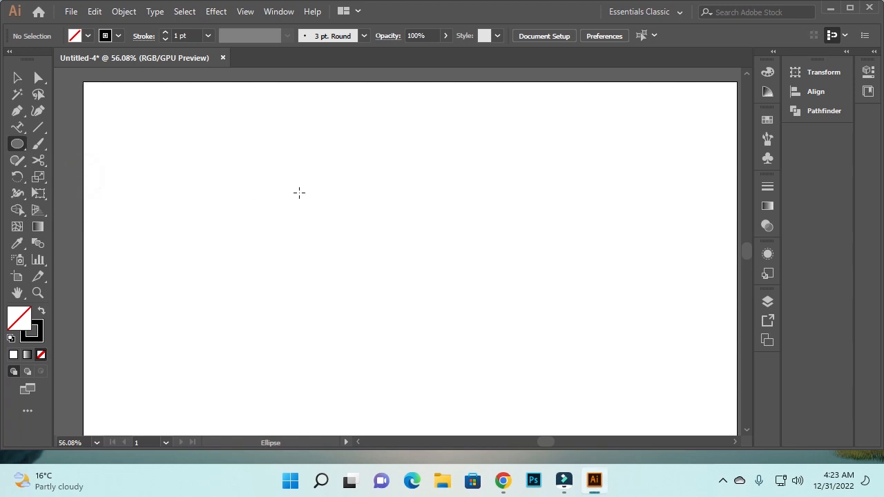
pyautogui.moveTo(302, 132); pyautogui.dragTo(429, 332)
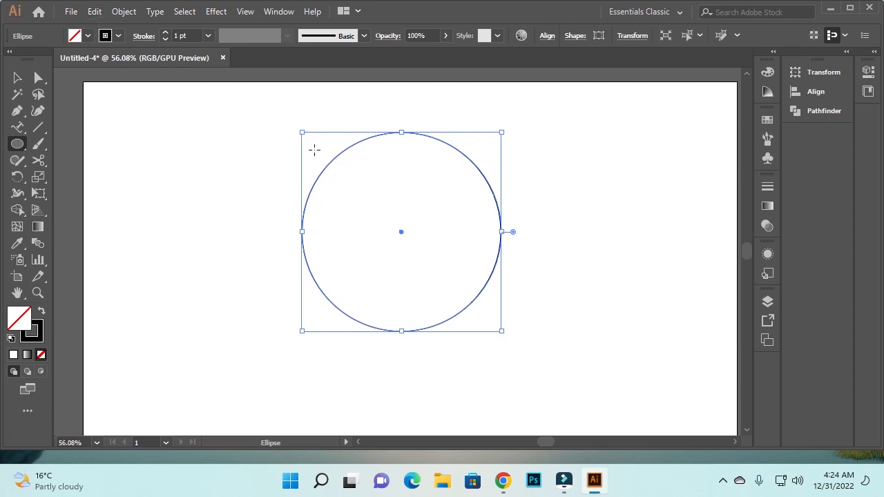
# Copy the circle, paste it in front, and scale the copy down about its centre to form a second concentric circle.
pyautogui.hotkey('ctrl', 'c')
pyautogui.click(92, 12)
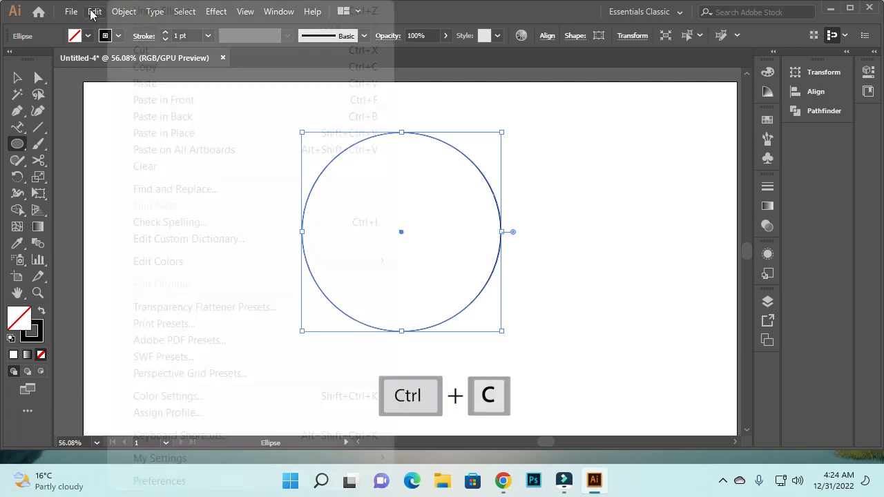
pyautogui.click(162, 69)
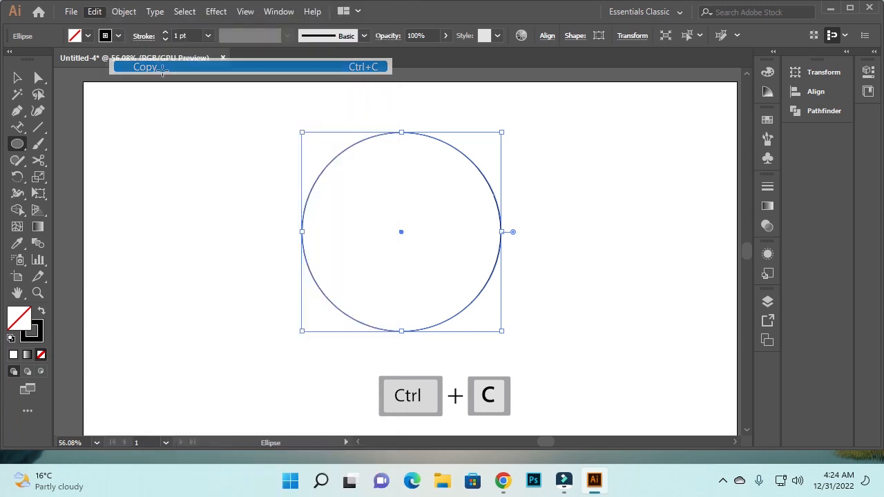
pyautogui.click(94, 11)
pyautogui.click(120, 67)
pyautogui.click(95, 12)
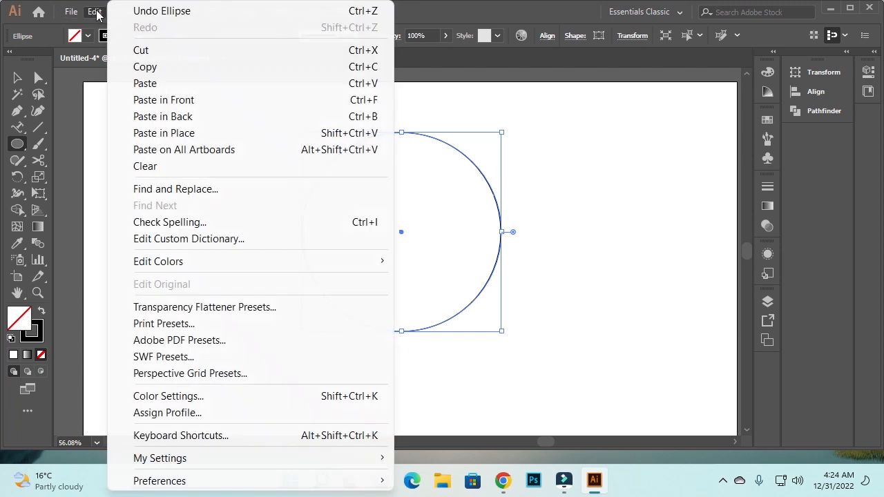
pyautogui.click(201, 101)
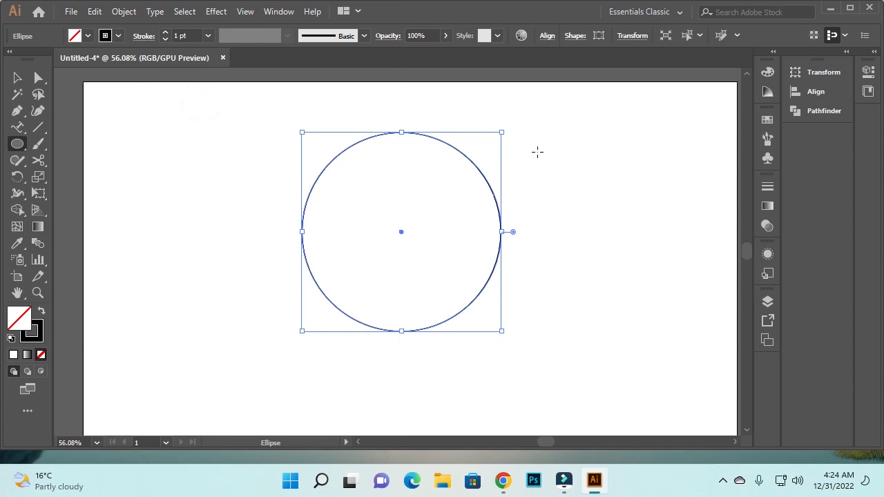
pyautogui.moveTo(503, 132); pyautogui.dragTo(481, 151)
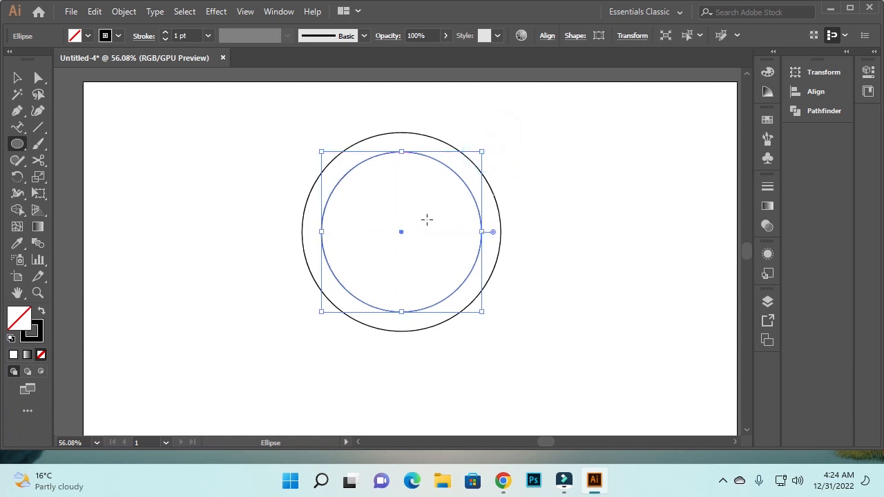
# Copy the second circle, paste it in front, and scale the copy down about its centre to form the innermost ring.
pyautogui.click(95, 11)
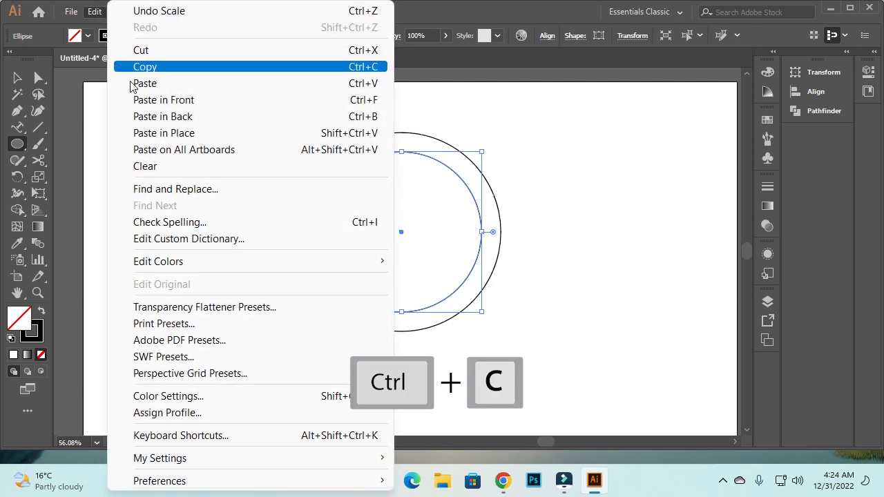
pyautogui.click(357, 67)
pyautogui.click(98, 13)
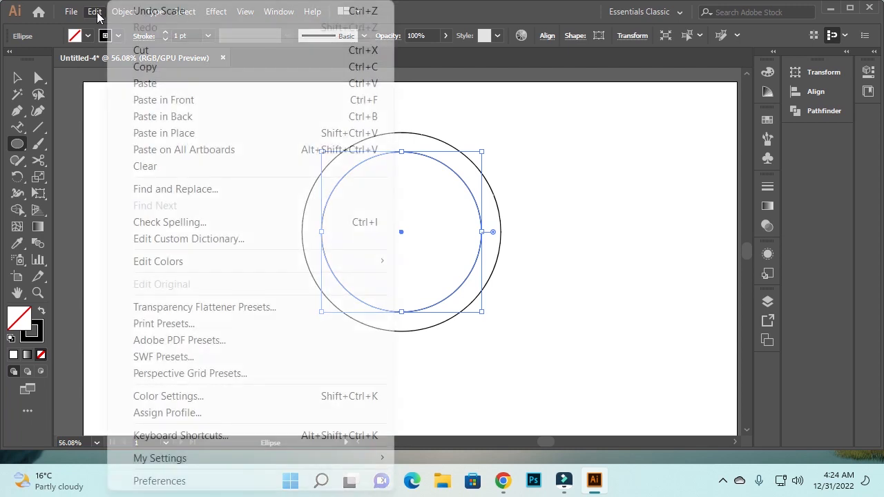
pyautogui.click(362, 102)
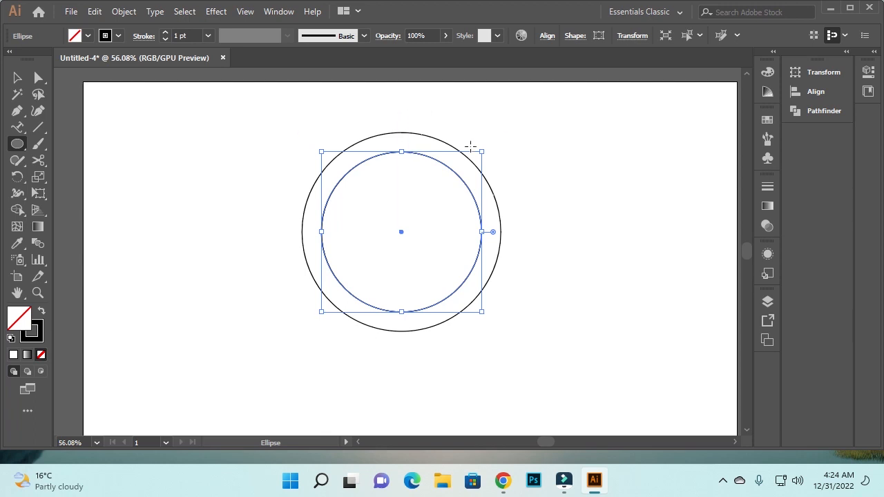
pyautogui.moveTo(482, 151); pyautogui.dragTo(467, 168)
pyautogui.click(18, 80)
pyautogui.click(237, 98)
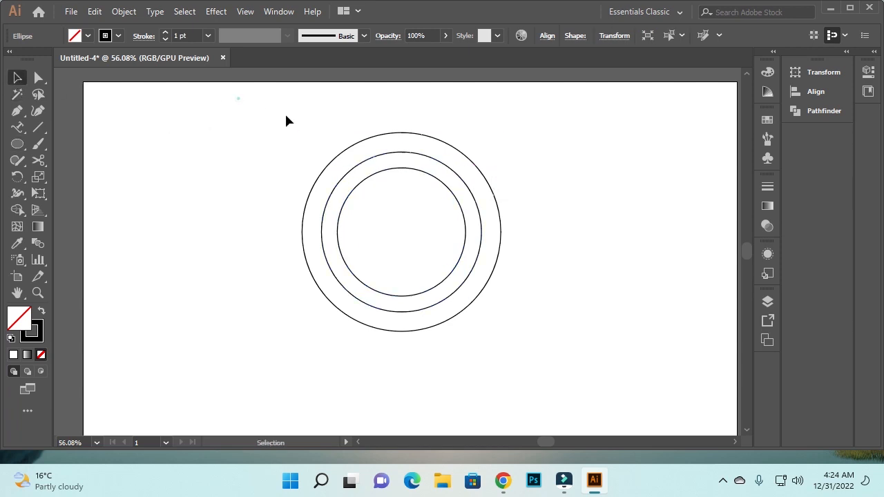
# Cut the middle circle into upper and lower halves with the Scissors tool at its left and right anchor points.
pyautogui.click(389, 152)
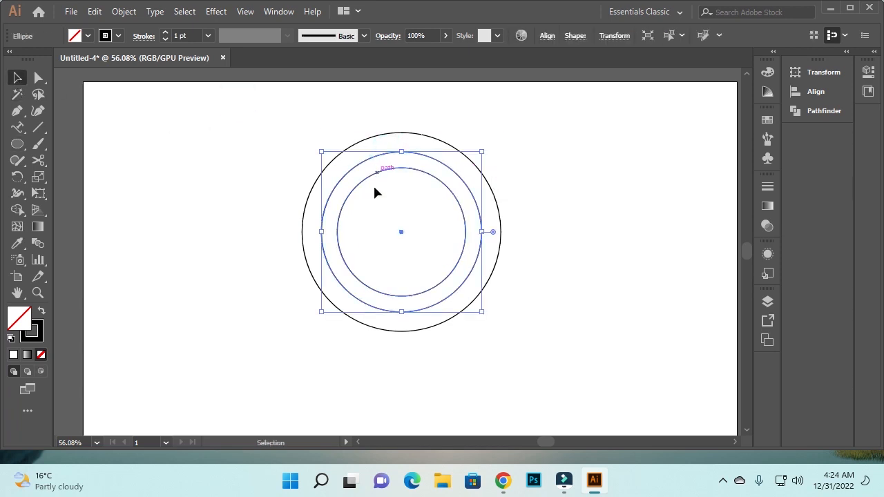
pyautogui.click(38, 161)
pyautogui.click(100, 177)
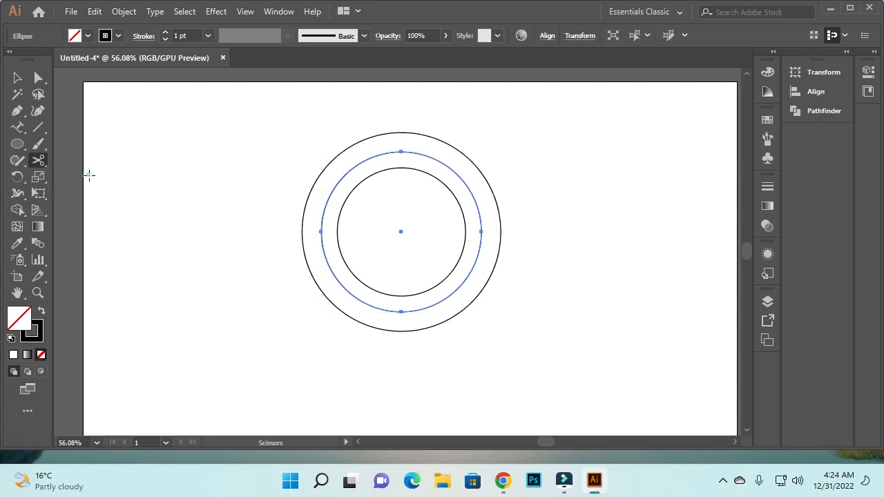
pyautogui.click(321, 232)
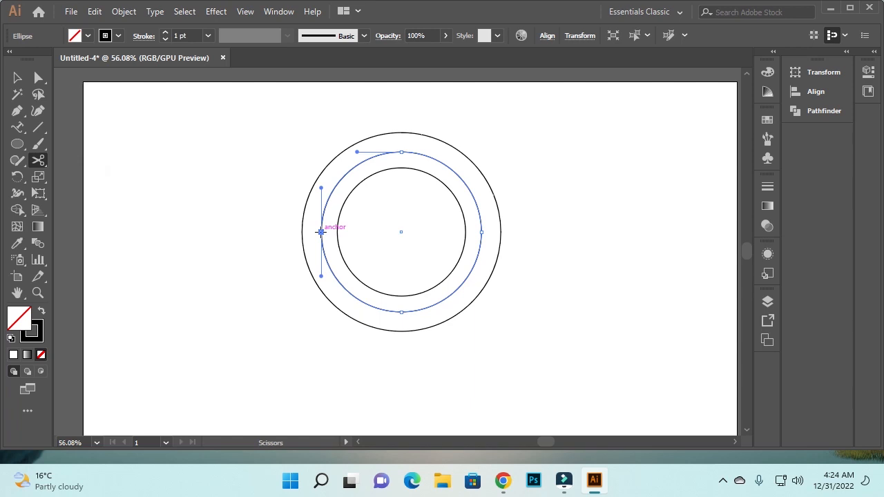
pyautogui.click(481, 232)
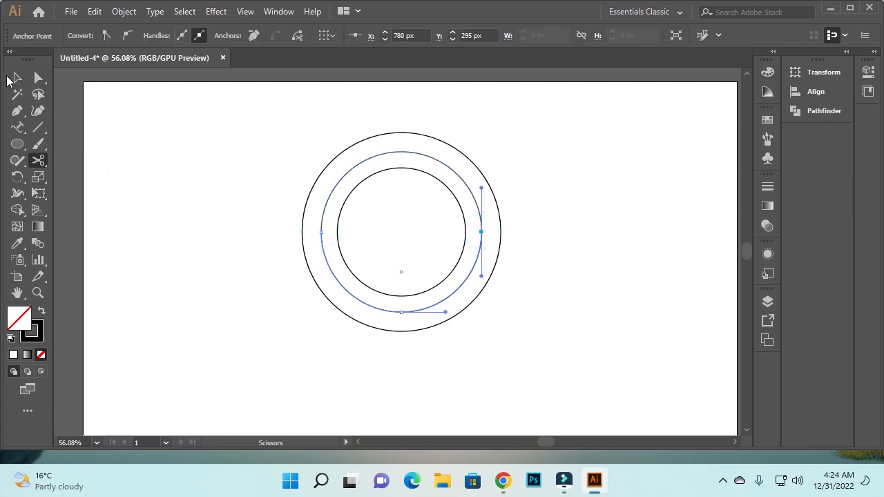
pyautogui.press('v')
pyautogui.click(205, 115)
pyautogui.click(389, 153)
pyautogui.click(476, 130)
pyautogui.click(422, 308)
pyautogui.click(542, 210)
# Add the text "REPUBLIC PEOPLE OF BANGLADESH" along the upper half of the middle circle with the Type on a Path tool.
pyautogui.click(402, 151)
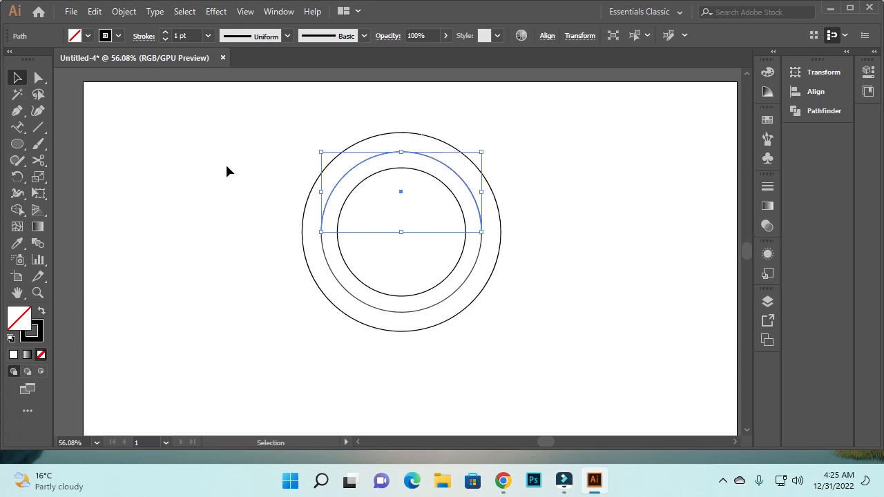
pyautogui.moveTo(17, 127); pyautogui.dragTo(94, 156)
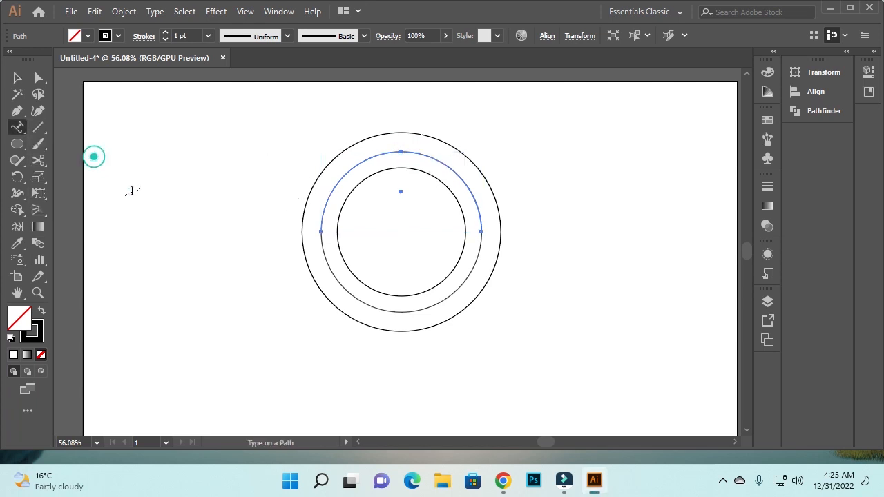
pyautogui.click(321, 223)
pyautogui.press('Delete')
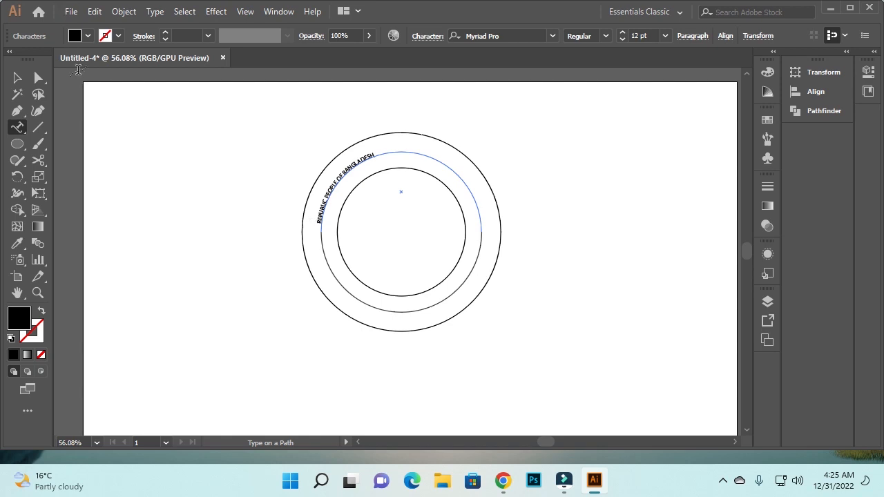
pyautogui.click(17, 77)
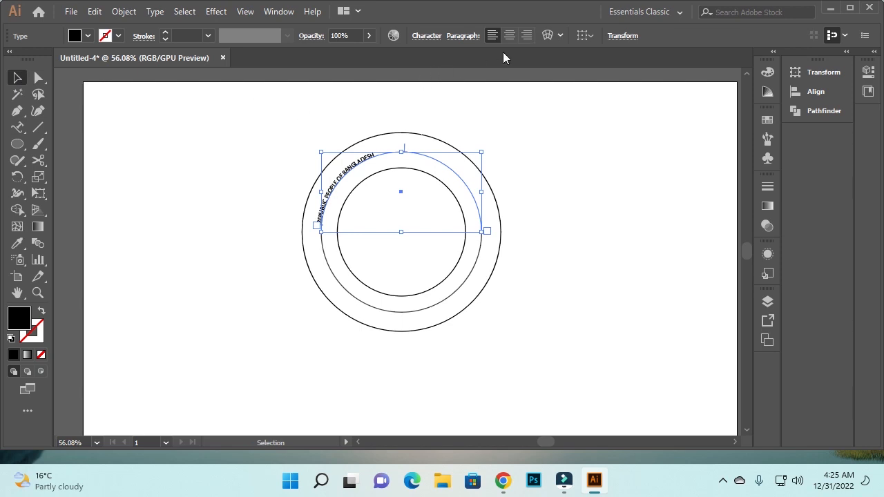
# Set the upper arc text's size to 28 pt and slide it along its path to centre it at the top of the ring.
pyautogui.click(433, 36)
pyautogui.click(349, 99)
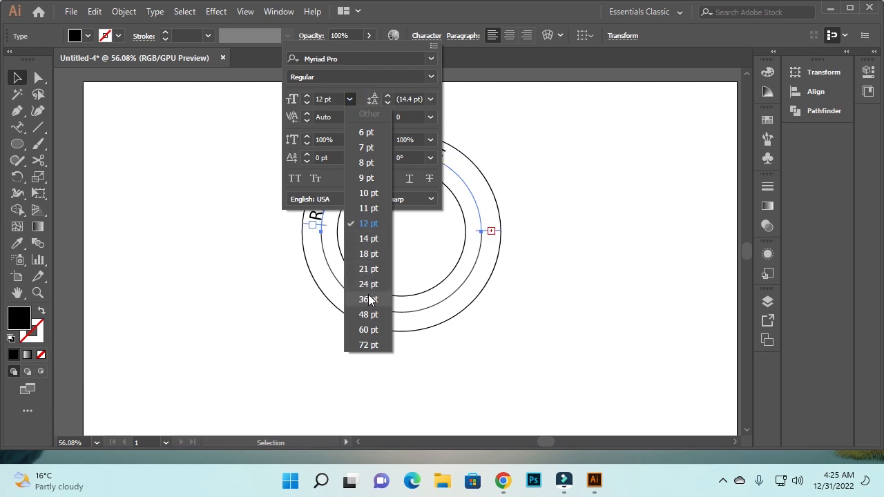
pyautogui.click(336, 99)
pyautogui.moveTo(336, 98); pyautogui.dragTo(290, 105)
pyautogui.press('BackSpace')
pyautogui.write('28')
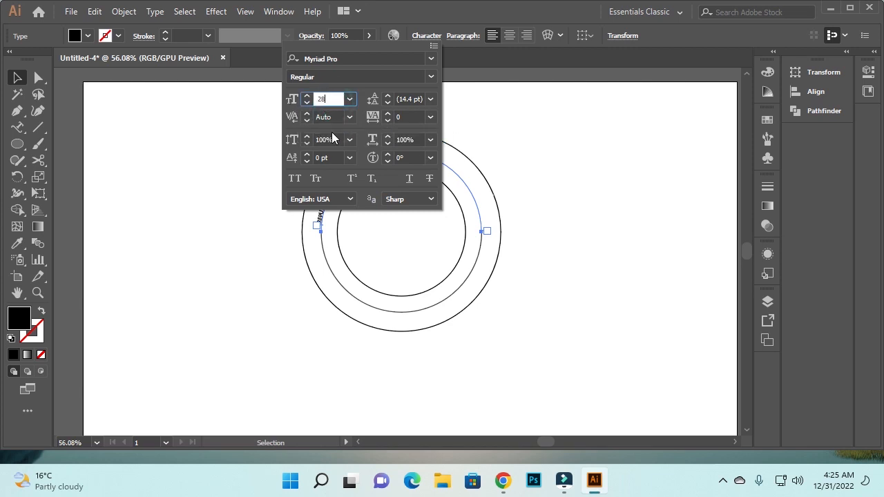
pyautogui.click(503, 112)
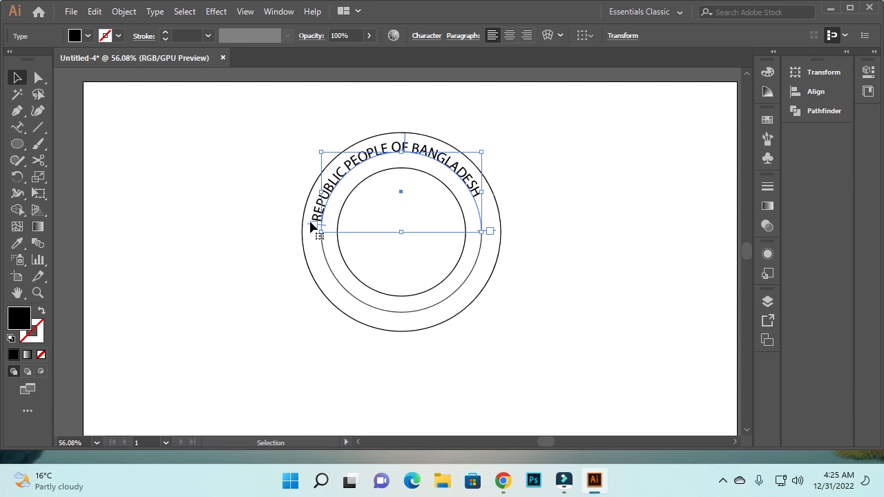
pyautogui.moveTo(308, 222); pyautogui.dragTo(312, 211)
pyautogui.click(598, 170)
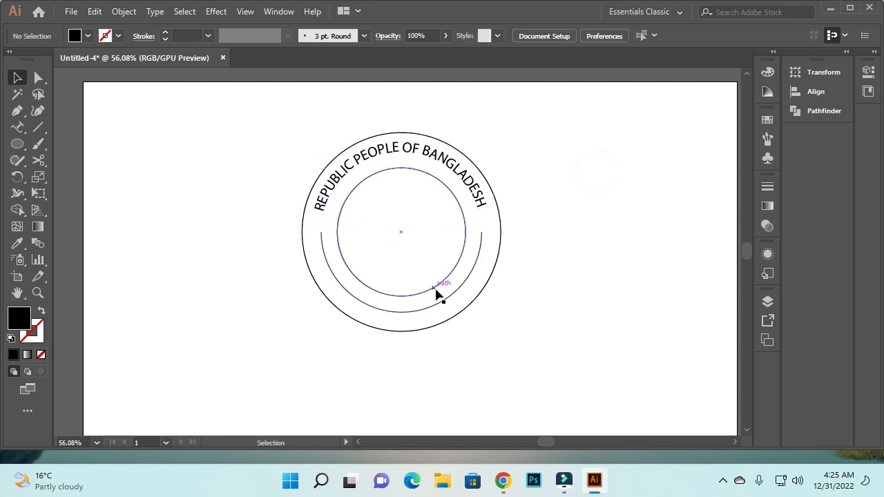
# Add the text "GOVERNMENT" along the lower half of the middle circle with the Type on a Path tool.
pyautogui.moveTo(18, 128); pyautogui.dragTo(95, 160)
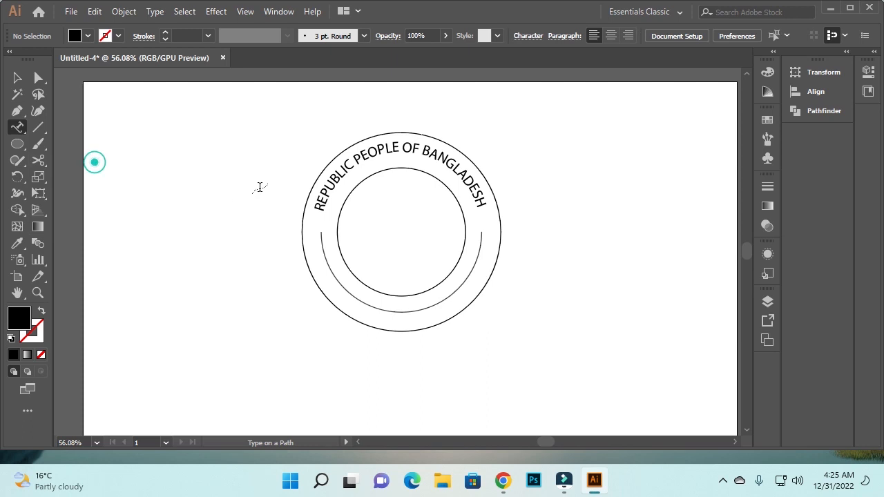
pyautogui.click(478, 258)
pyautogui.press('BackSpace')
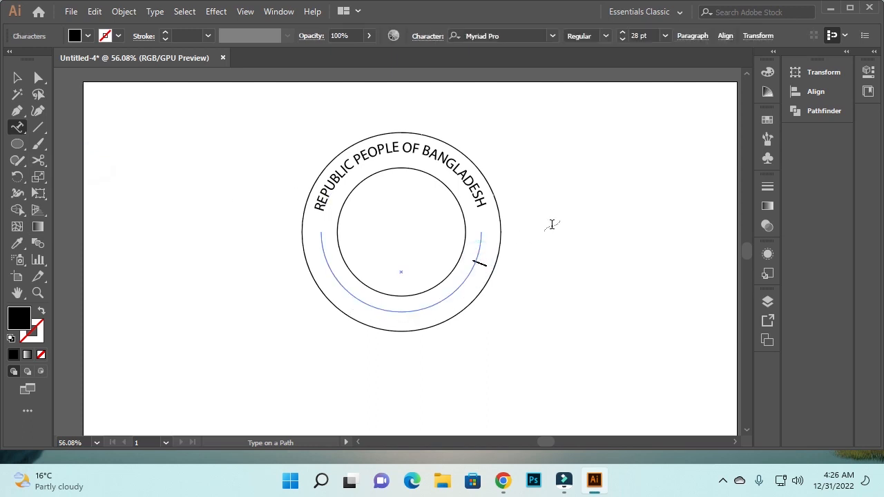
pyautogui.write('GOVERNMENT')
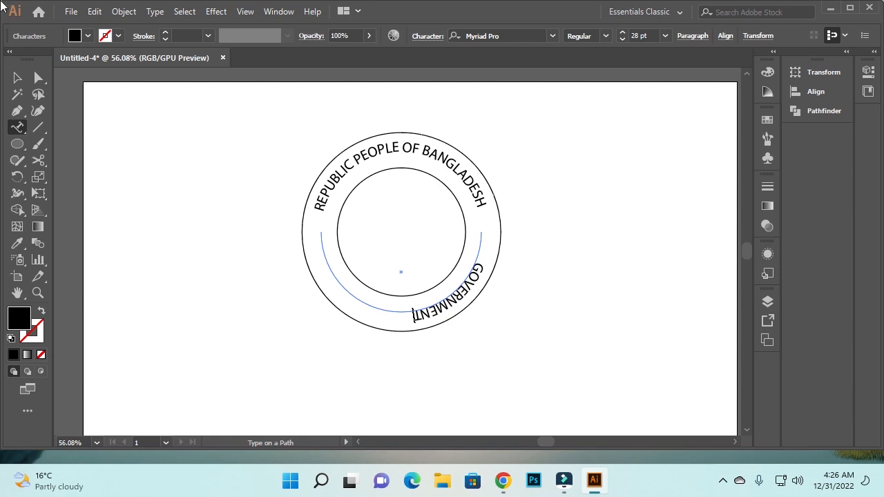
pyautogui.click(18, 77)
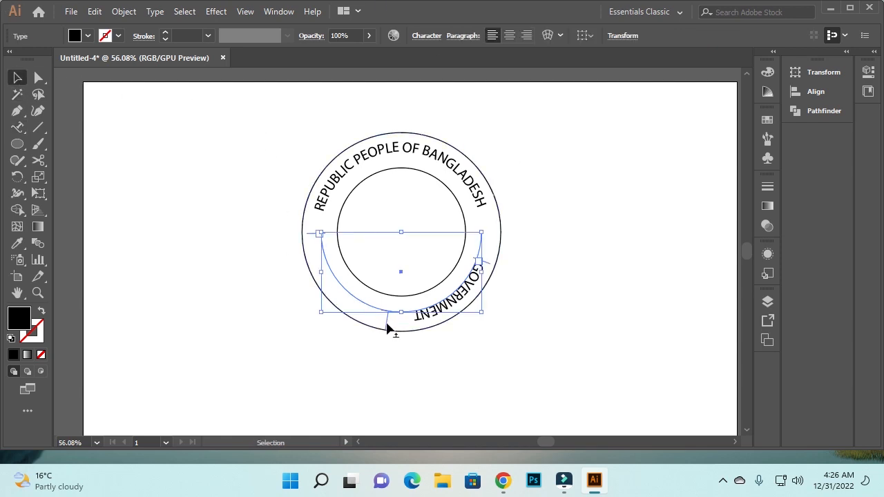
# Flip the "GOVERNMENT" text to the inner side of its path and slide it towards the bottom centre of the ring.
pyautogui.moveTo(386, 324); pyautogui.dragTo(408, 299)
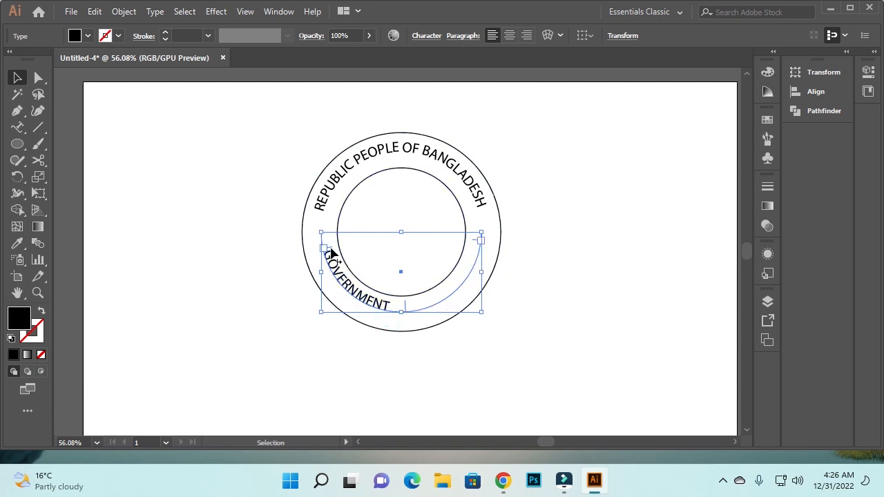
pyautogui.click(332, 253)
pyautogui.moveTo(332, 253); pyautogui.dragTo(354, 283)
pyautogui.click(354, 285)
pyautogui.click(381, 302)
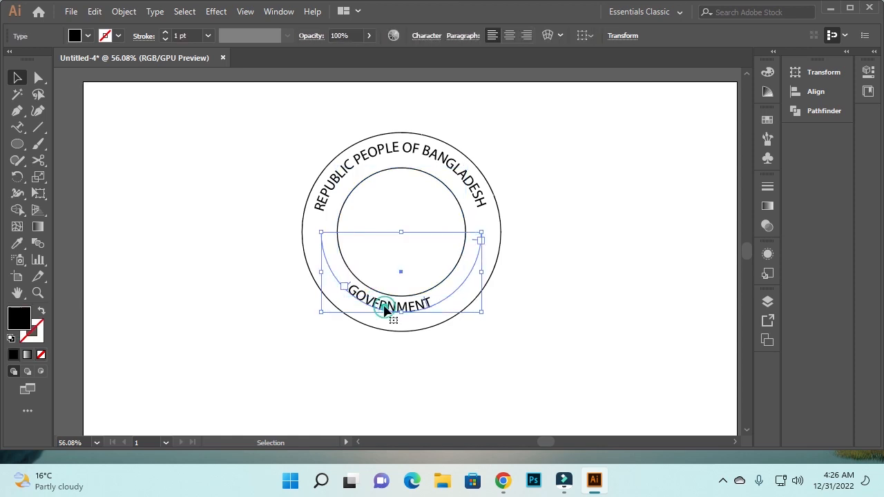
pyautogui.moveTo(352, 287); pyautogui.dragTo(354, 290)
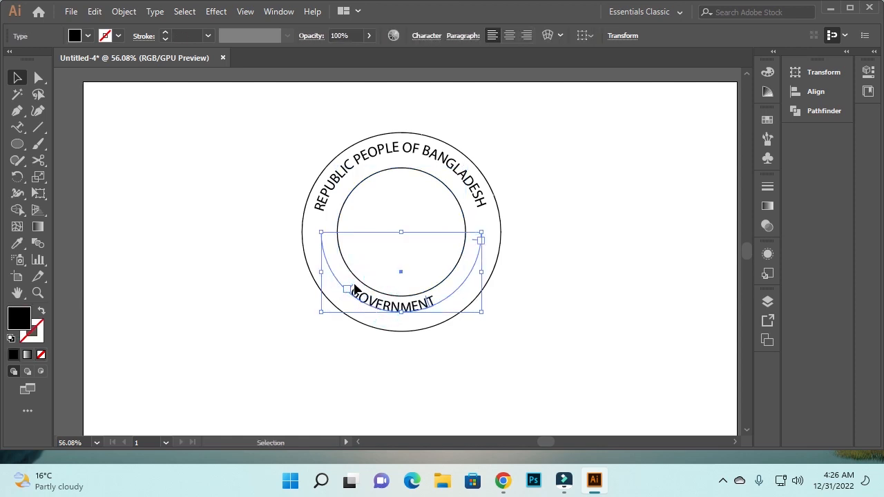
# Nudge the upper and lower arc texts down together so they sit more evenly between the two circles.
pyautogui.click(618, 238)
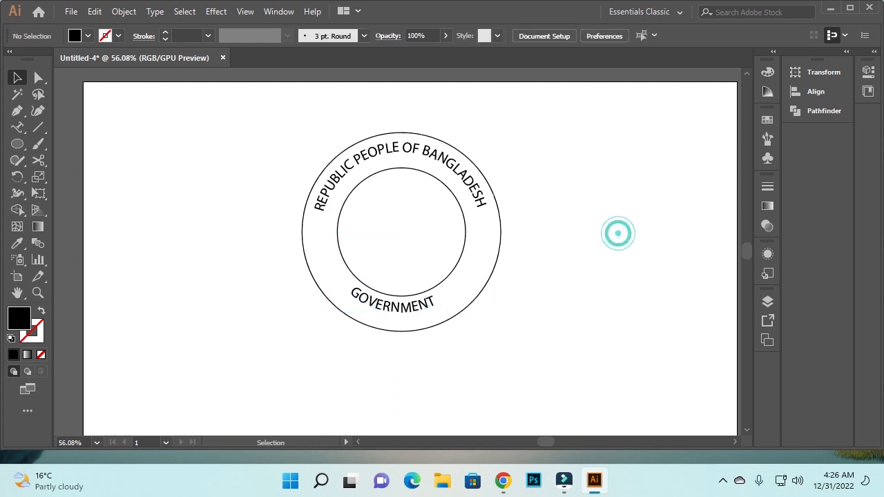
pyautogui.click(380, 153)
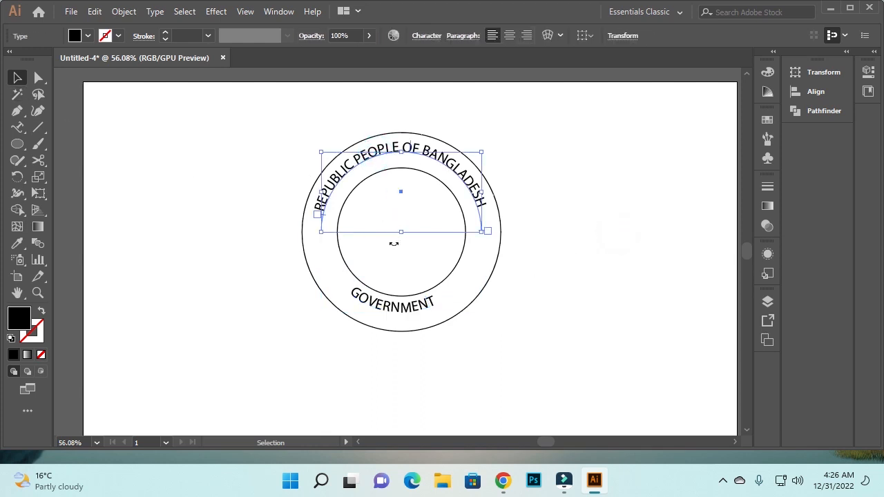
pyautogui.keyDown('shift'); pyautogui.click(404, 308); pyautogui.keyUp('shift')
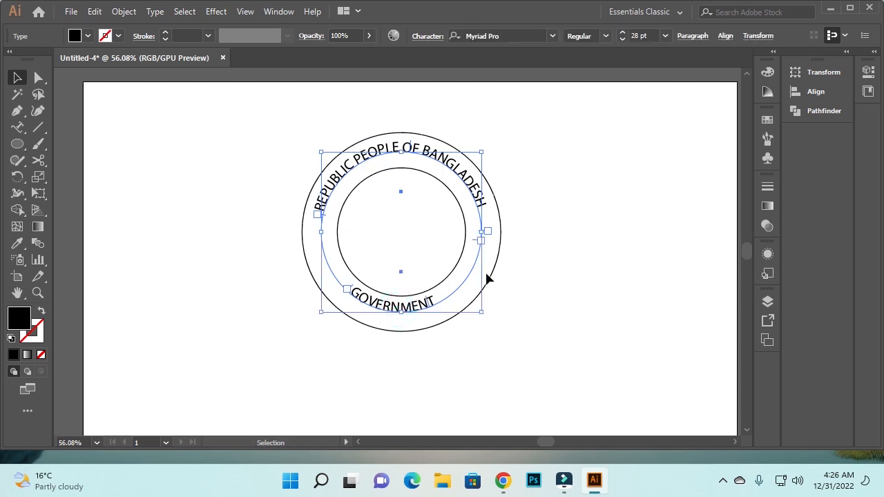
pyautogui.press('Down')
pyautogui.press('Down')
pyautogui.press('Down')
pyautogui.press('Down')
pyautogui.press('Down')
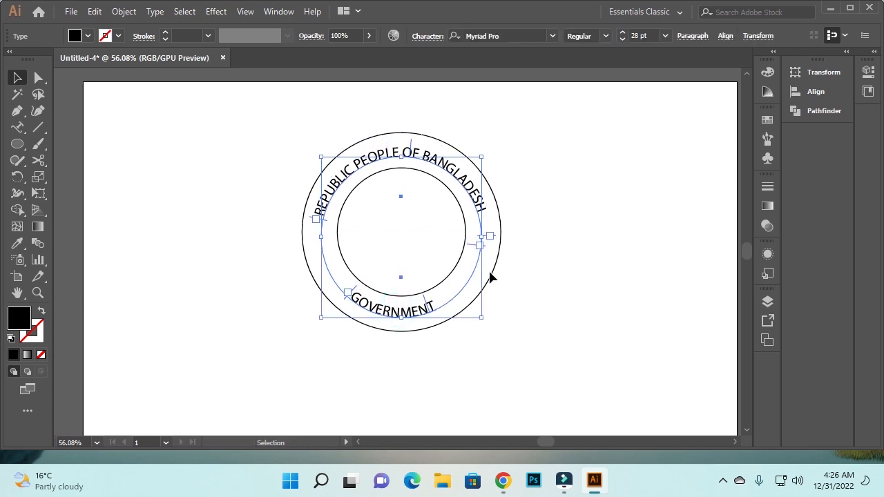
pyautogui.click(559, 194)
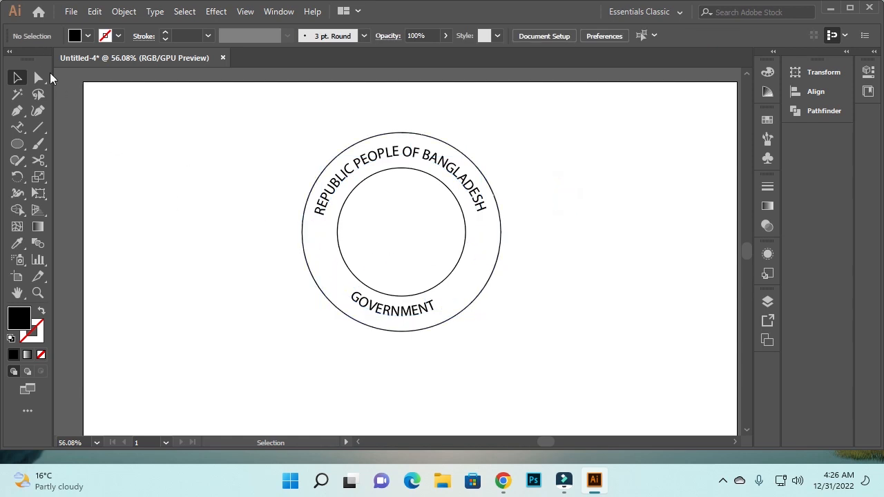
# Create a 5-point star with radii of 25 px and 50 px on the ring's left side and scale it down to fit the ring.
pyautogui.click(18, 145)
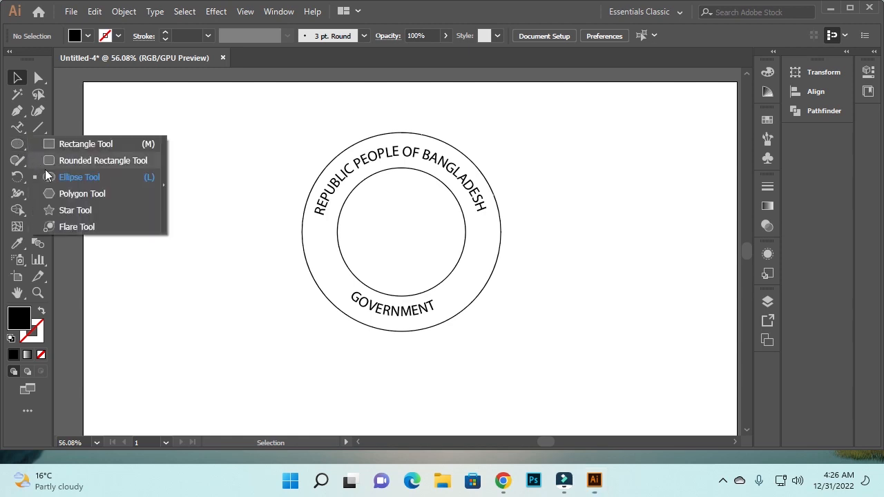
pyautogui.click(69, 210)
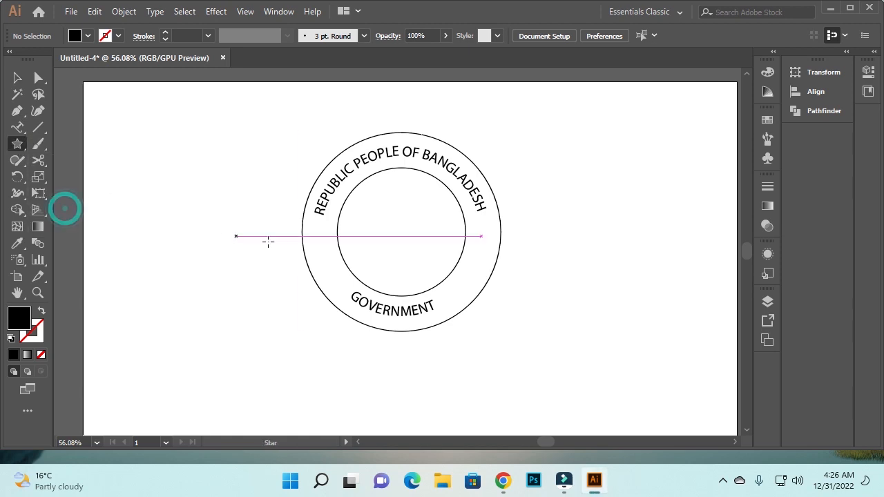
pyautogui.click(320, 244)
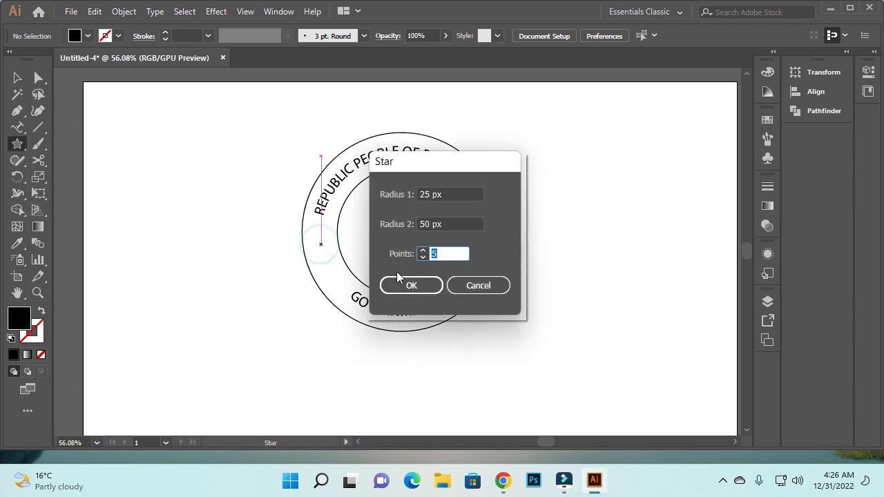
pyautogui.click(396, 279)
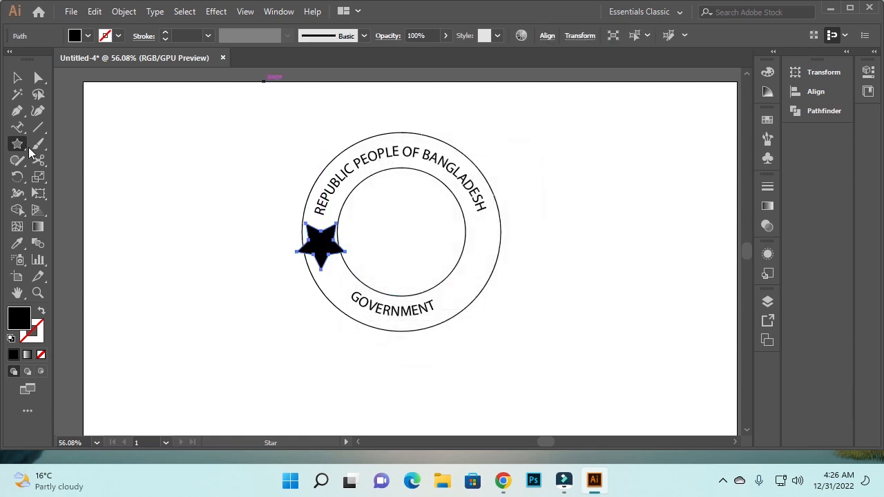
pyautogui.click(17, 78)
pyautogui.click(17, 79)
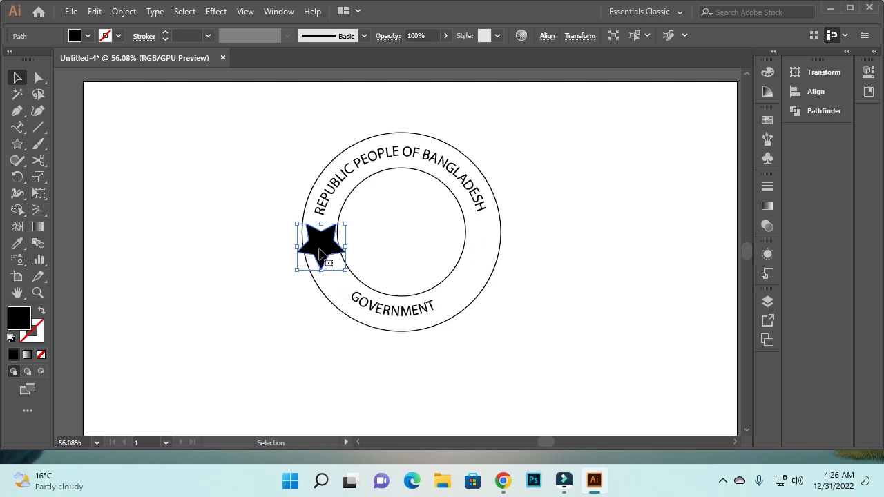
pyautogui.hotkey('shift', 'alt')
pyautogui.moveTo(345, 225); pyautogui.dragTo(337, 236)
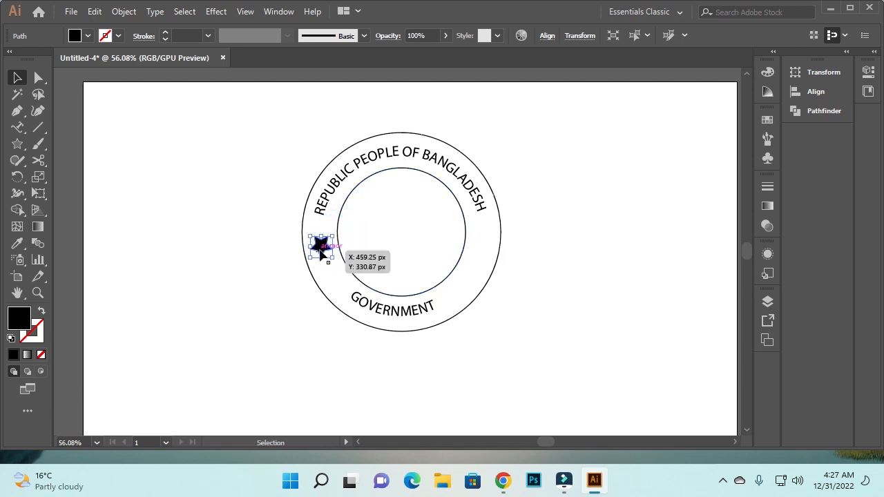
# Duplicate the star below itself, then copy both stars across to the ring's right side to make two matching pairs.
pyautogui.moveTo(321, 255); pyautogui.dragTo(330, 276)
pyautogui.click(321, 247)
pyautogui.moveTo(322, 246); pyautogui.dragTo(483, 250)
pyautogui.click(331, 277)
pyautogui.moveTo(331, 280); pyautogui.dragTo(473, 276)
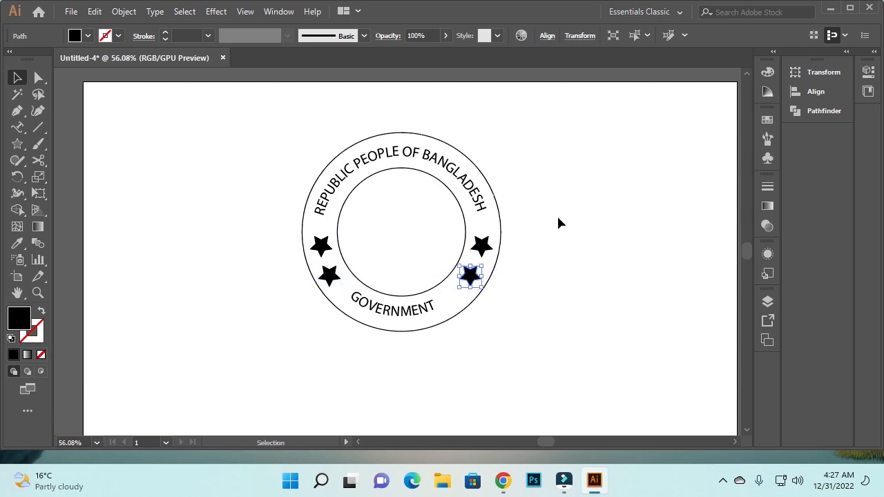
pyautogui.click(556, 216)
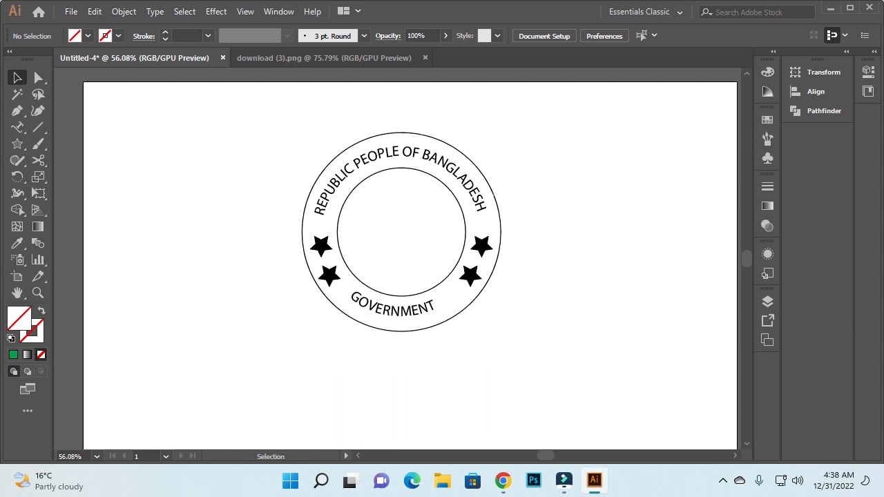
# Switch to Chrome and save the round Bangladesh government logo from the "government logo" image results.
pyautogui.click(503, 480)
pyautogui.rightClick(367, 273)
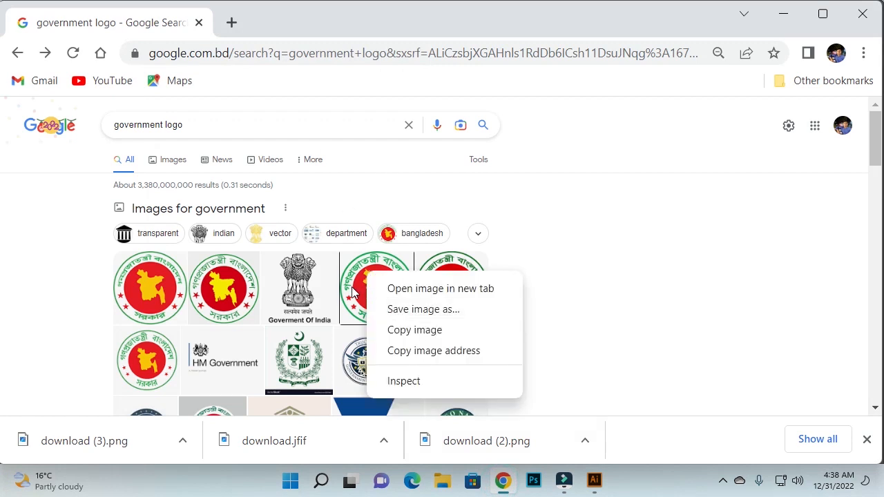
pyautogui.click(388, 309)
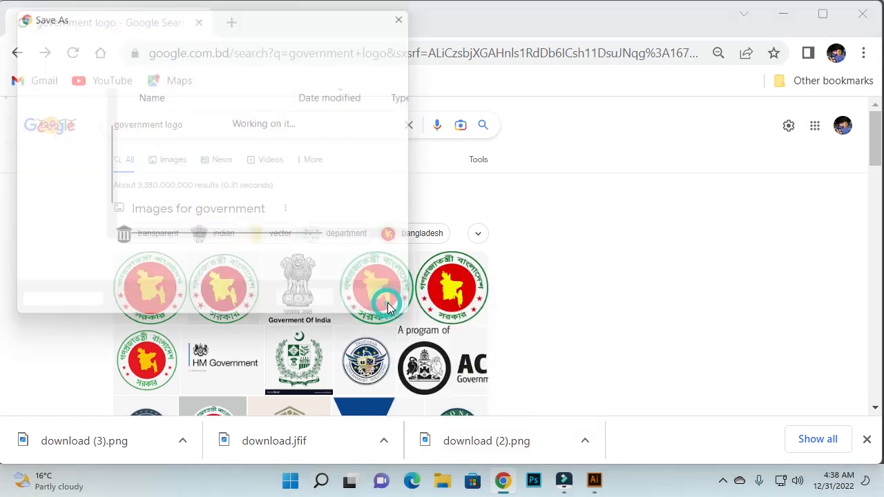
pyautogui.click(306, 310)
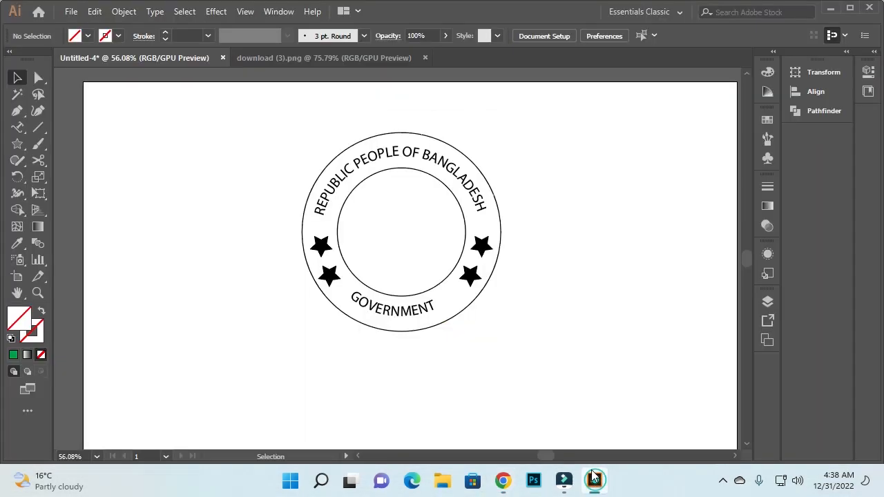
# Switch back to Illustrator and open the saved image download (4) from the Downloads folder.
pyautogui.click(592, 481)
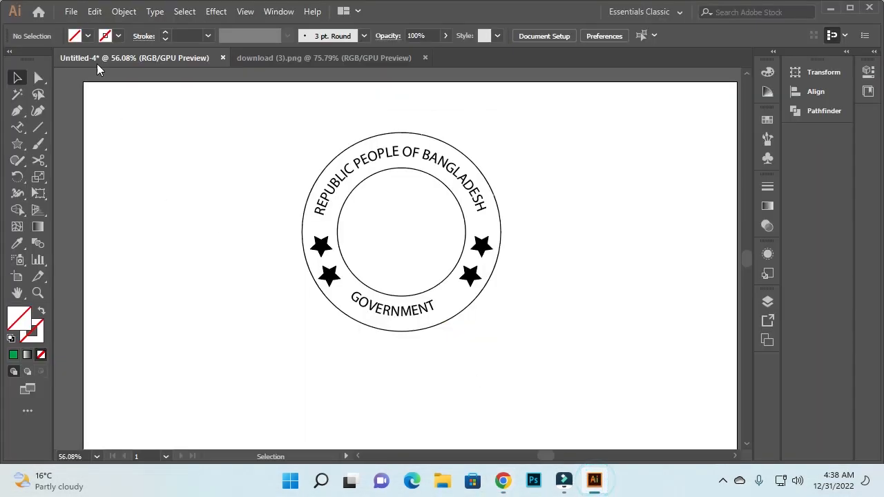
pyautogui.click(72, 14)
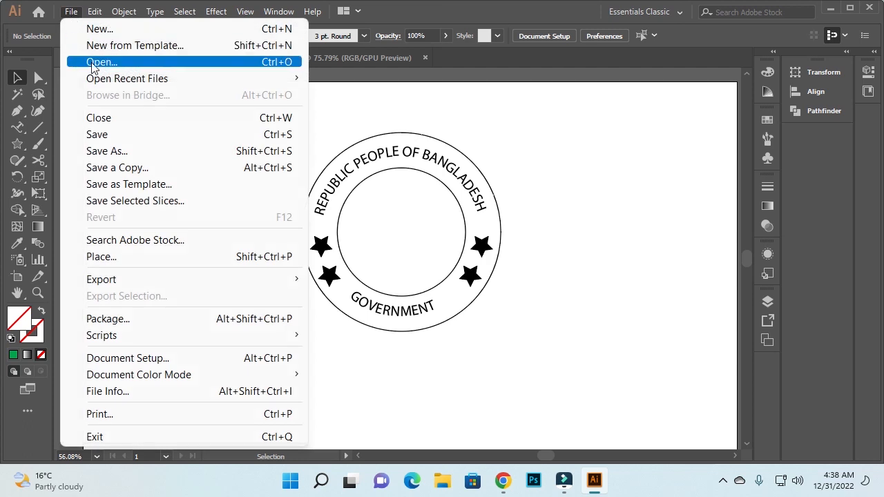
pyautogui.click(91, 61)
pyautogui.click(158, 139)
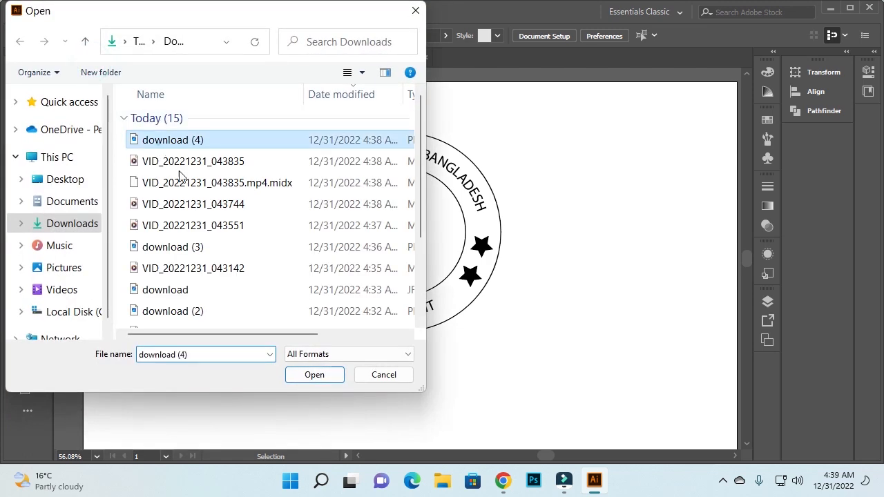
pyautogui.click(314, 375)
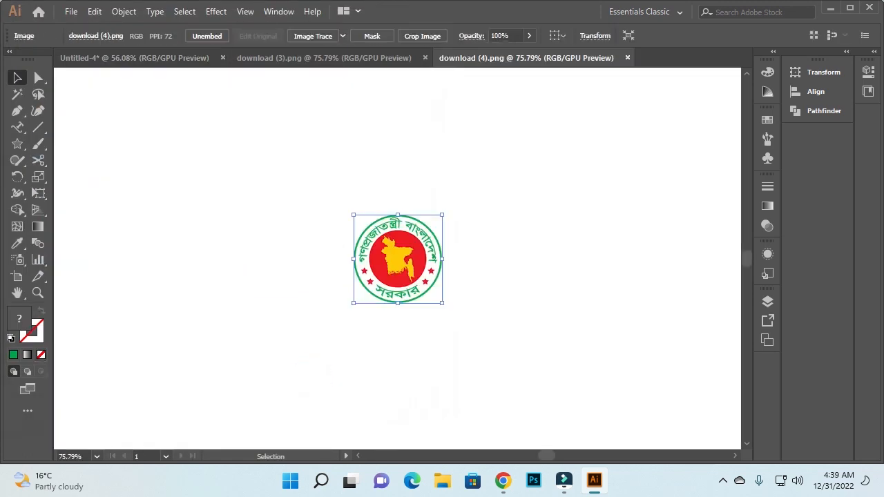
# Move the logo image into the Untitled-4 document and enlarge it proportionally beside the seal as a colour reference.
pyautogui.moveTo(397, 254); pyautogui.dragTo(154, 61)
pyautogui.moveTo(148, 193); pyautogui.dragTo(129, 181)
pyautogui.hotkey('shift', 'alt')
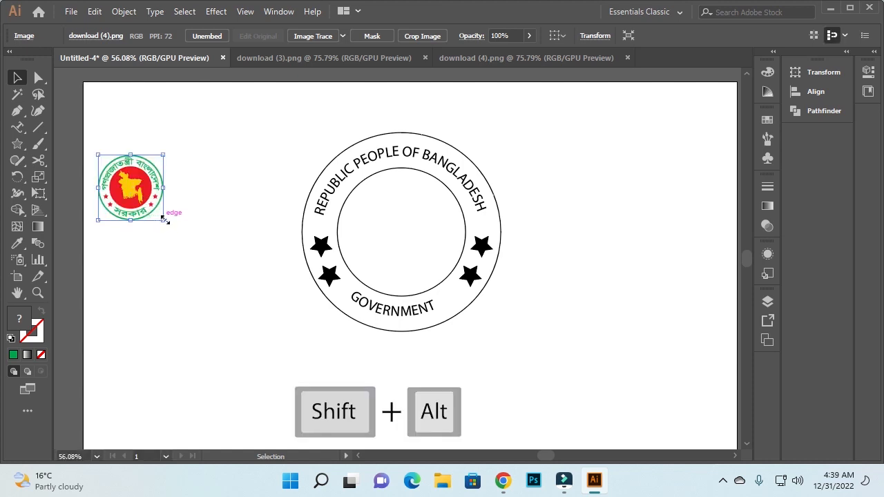
pyautogui.moveTo(166, 221); pyautogui.dragTo(242, 330)
pyautogui.moveTo(198, 234); pyautogui.dragTo(211, 256)
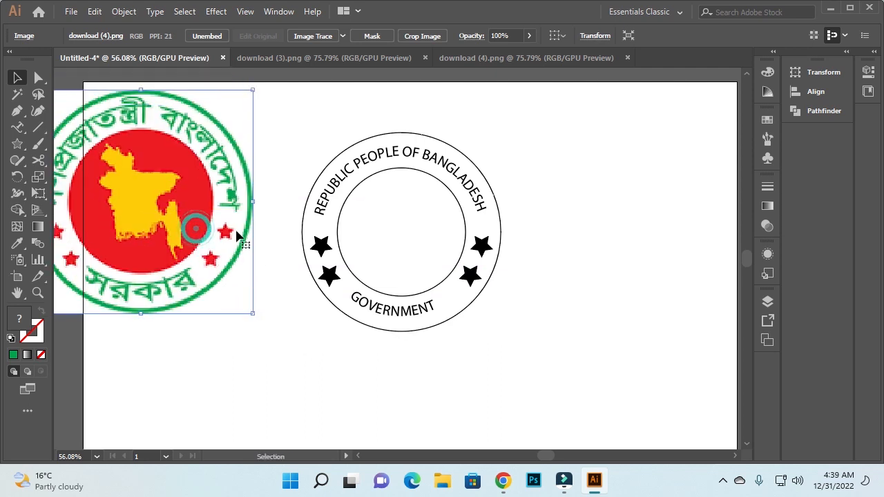
# Sample the logo's green for the outer circle with the Eyedropper and swap it from fill to stroke.
pyautogui.click(339, 157)
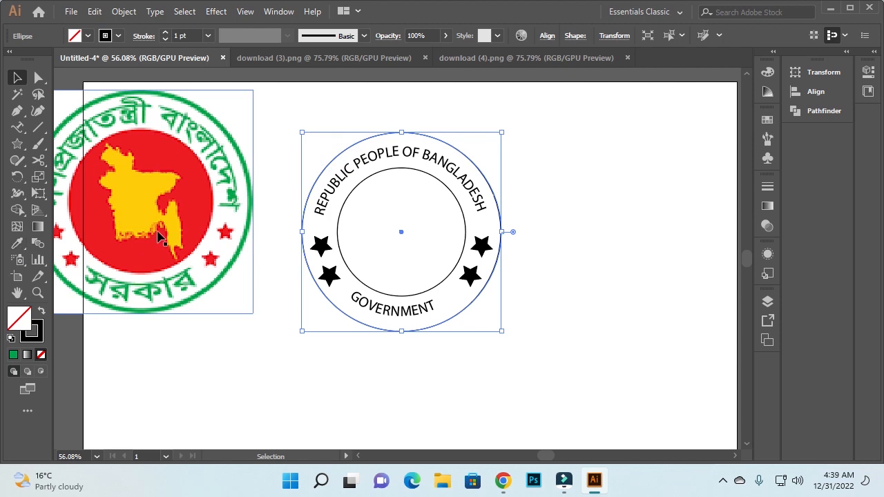
pyautogui.click(17, 244)
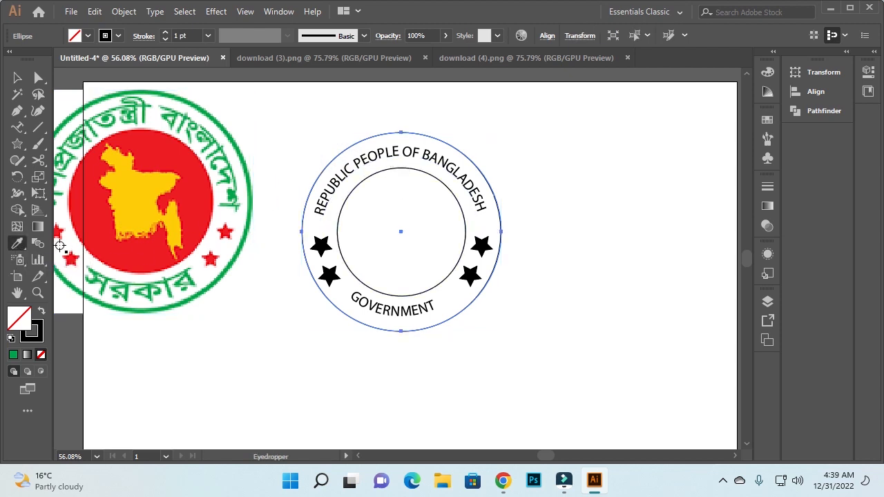
pyautogui.click(247, 169)
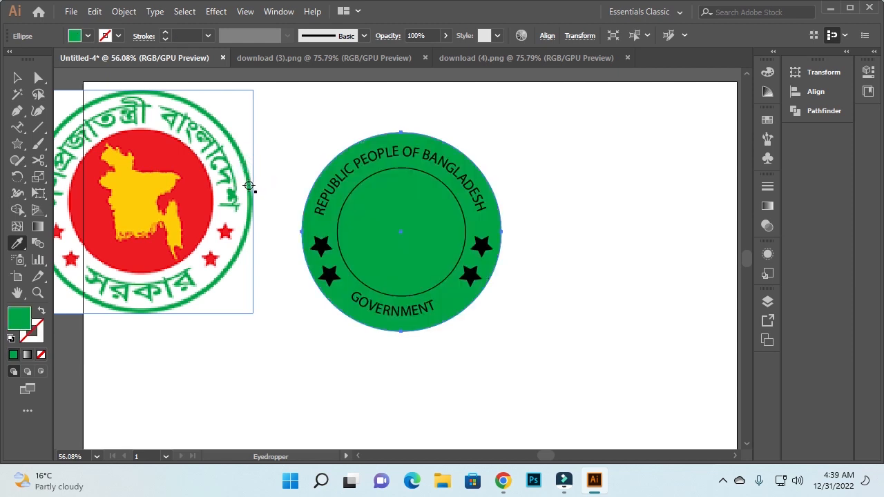
pyautogui.click(41, 312)
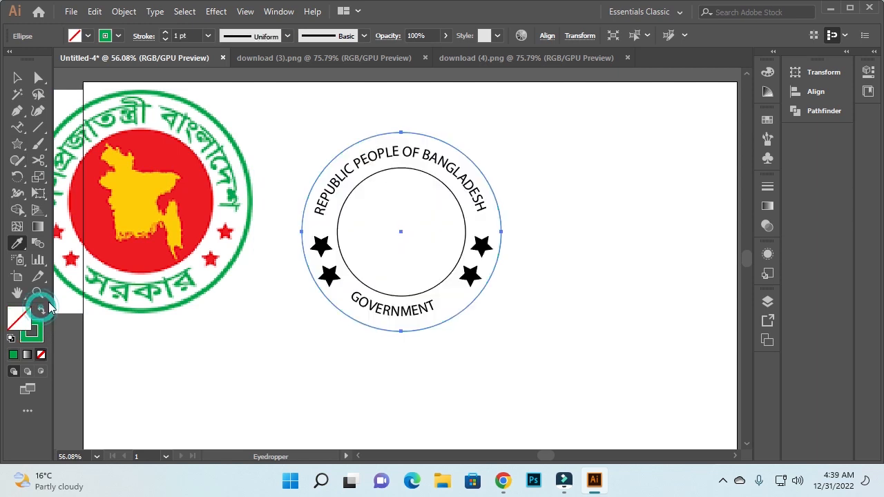
# Set the outer circle's stroke weight to 10 pt and deselect it.
pyautogui.click(166, 33)
pyautogui.click(166, 33)
pyautogui.click(166, 33)
pyautogui.click(166, 33)
pyautogui.click(166, 33)
pyautogui.click(166, 33)
pyautogui.click(166, 33)
pyautogui.click(165, 34)
pyautogui.click(165, 33)
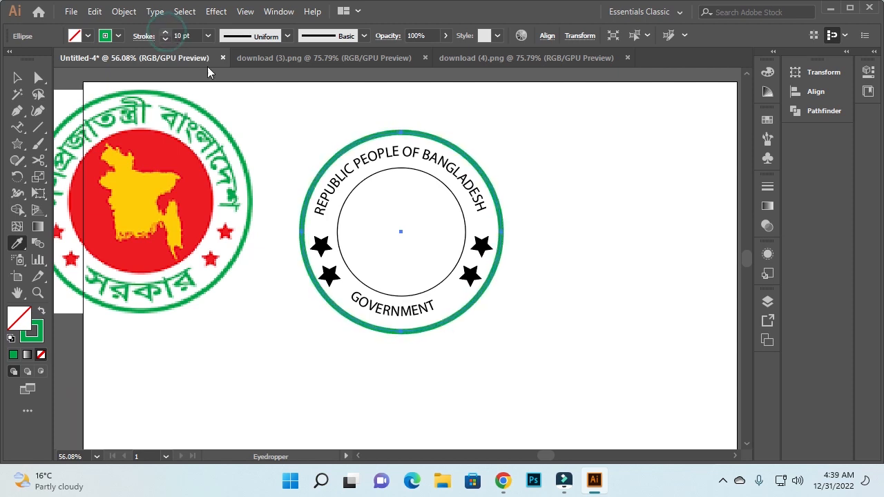
pyautogui.click(21, 79)
pyautogui.click(292, 89)
# Fill the inner circle with the red sampled from the logo's centre using the Eyedropper.
pyautogui.click(369, 289)
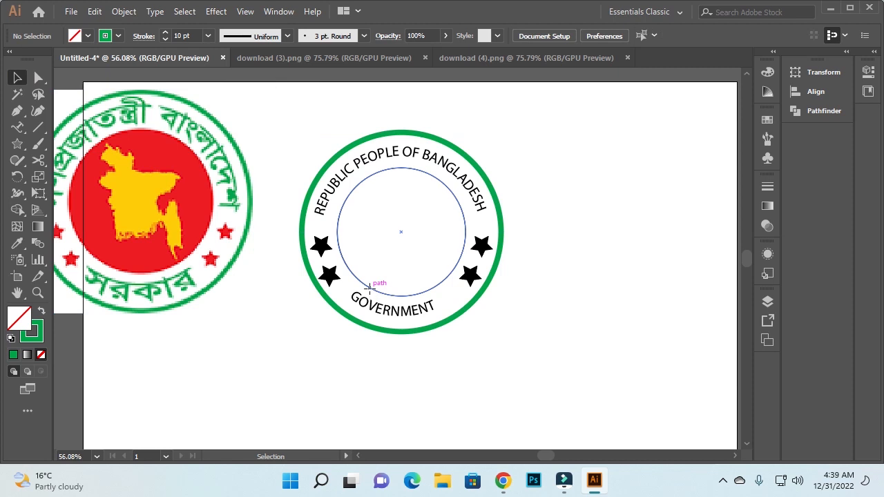
pyautogui.click(18, 243)
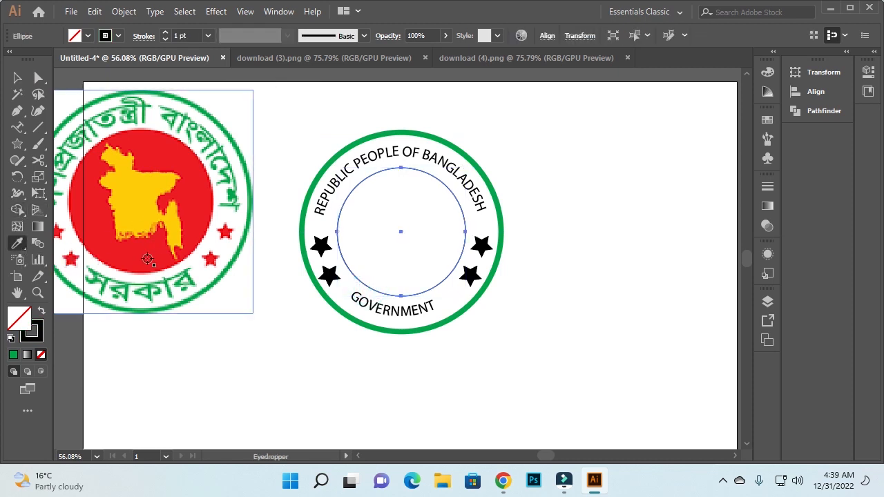
pyautogui.click(147, 259)
pyautogui.click(17, 78)
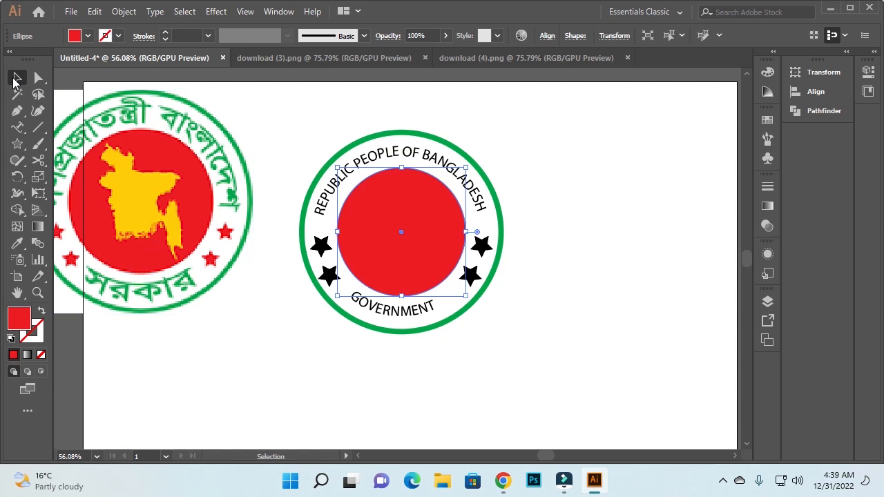
pyautogui.click(270, 90)
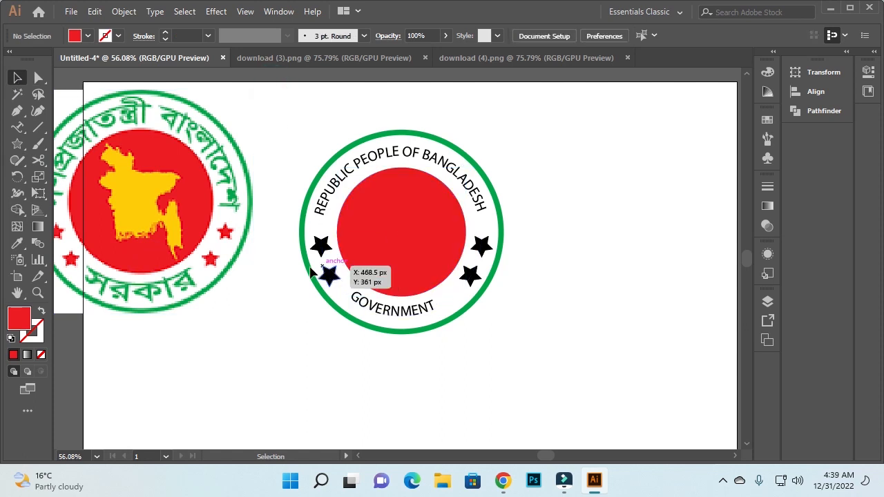
# Select all four stars and fill them with the logo's red using the Eyedropper.
pyautogui.click(319, 247)
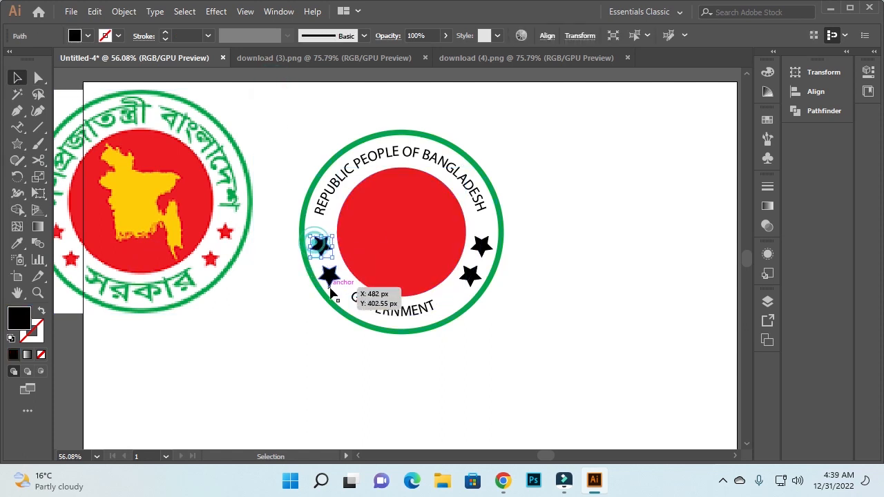
pyautogui.keyDown('shift'); pyautogui.click(329, 278); pyautogui.keyUp('shift')
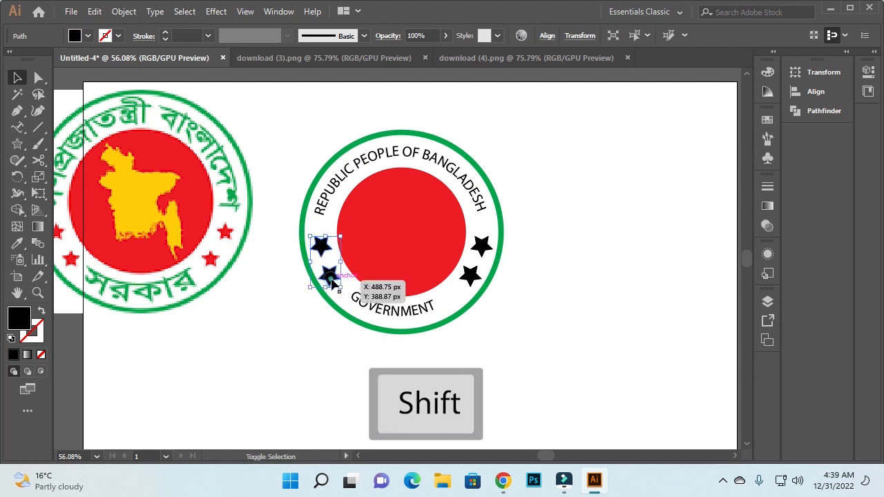
pyautogui.keyDown('shift'); pyautogui.click(470, 277); pyautogui.keyUp('shift')
pyautogui.keyDown('shift'); pyautogui.click(481, 246); pyautogui.keyUp('shift')
pyautogui.click(18, 243)
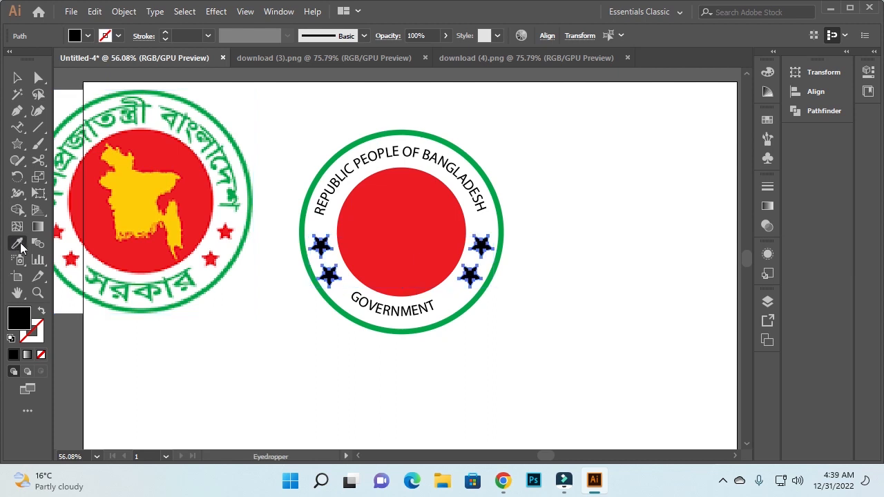
pyautogui.click(186, 164)
pyautogui.press('v')
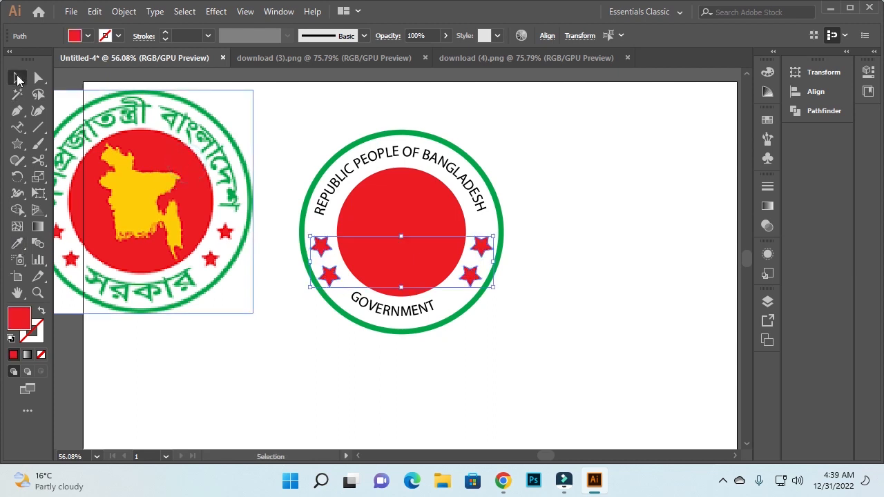
# Deselect the stars, convert the logo in download (3).png to vector paths with Image Trace and Expand, and ungroup the result.
pyautogui.click(320, 98)
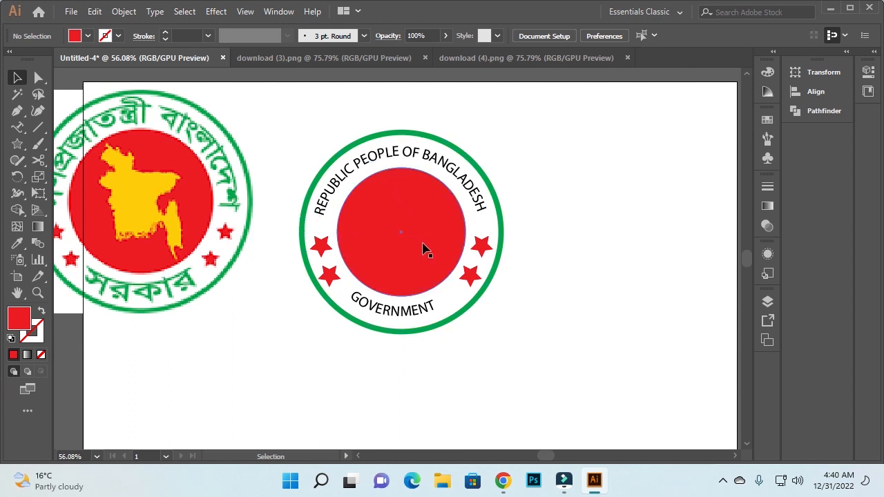
pyautogui.click(389, 58)
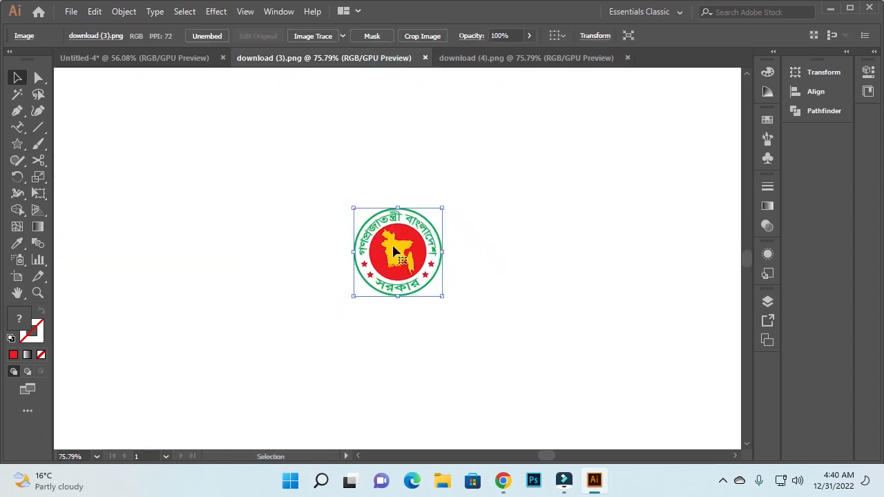
pyautogui.click(326, 35)
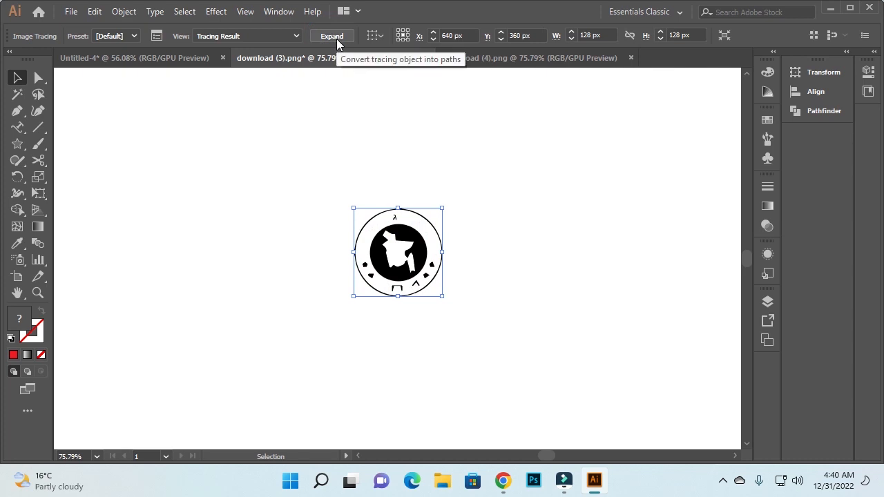
pyautogui.click(336, 39)
pyautogui.rightClick(392, 221)
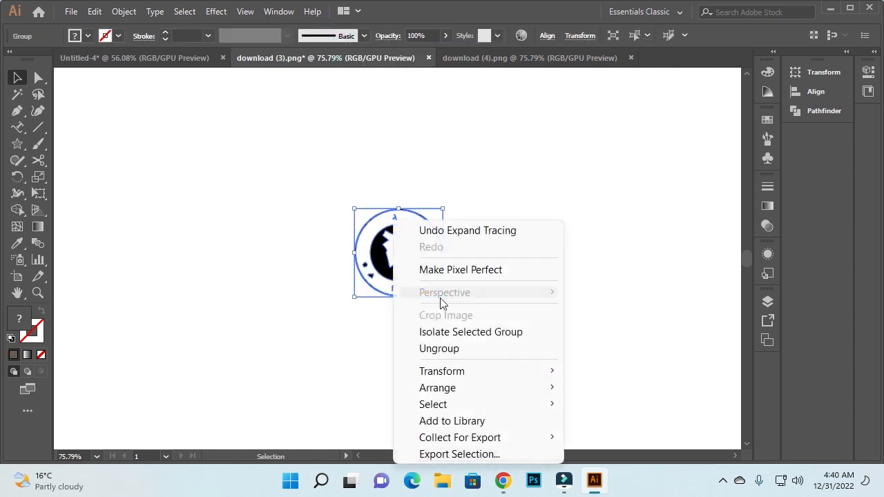
pyautogui.click(454, 349)
pyautogui.click(551, 232)
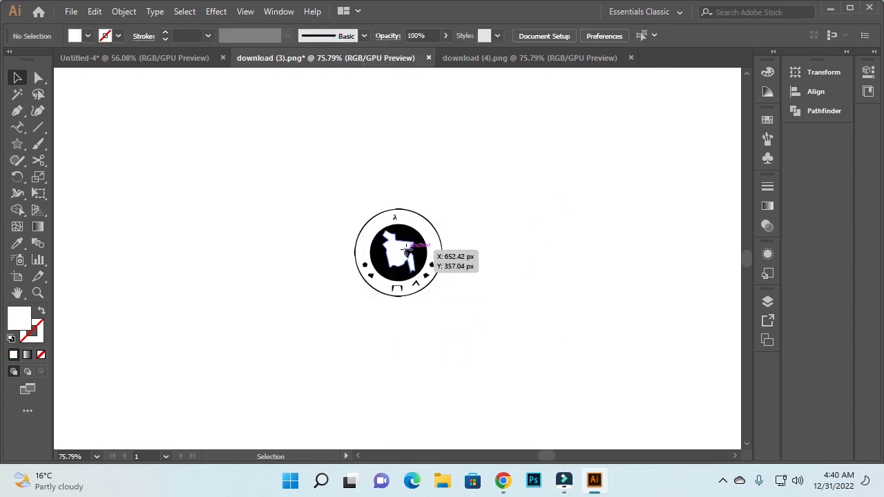
# Try to bring the traced map shape from download (3).png into the Untitled-4 document.
pyautogui.click(402, 257)
pyautogui.moveTo(399, 259); pyautogui.dragTo(178, 56)
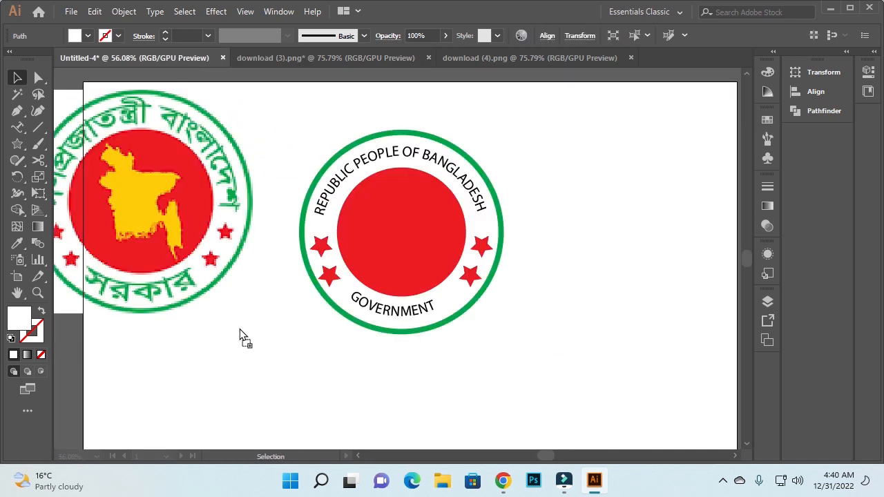
pyautogui.moveTo(170, 233); pyautogui.dragTo(173, 251)
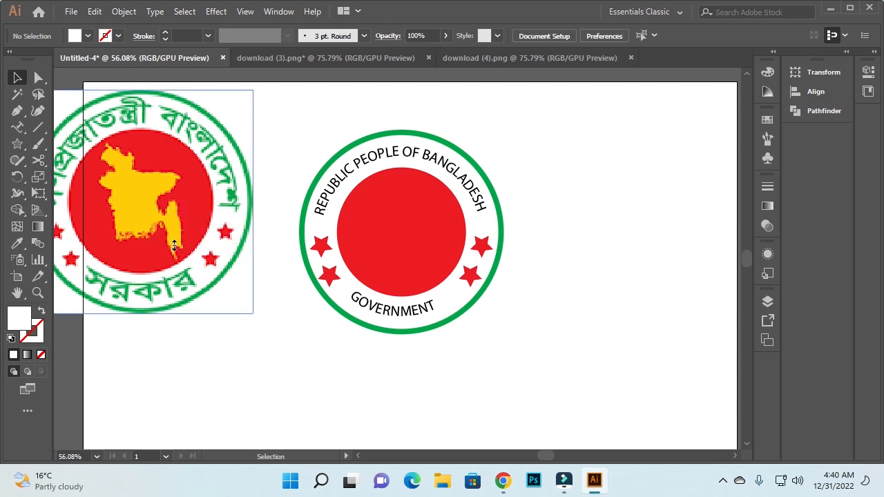
# Switch to Chrome and search Google for "bangladesh map png".
pyautogui.click(502, 482)
pyautogui.moveTo(200, 125); pyautogui.dragTo(61, 126)
pyautogui.press('BackSpace')
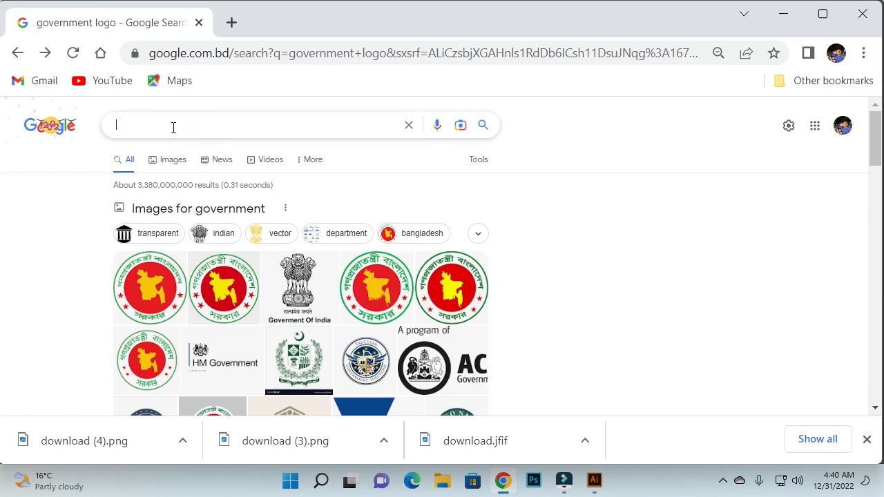
pyautogui.write('bA')
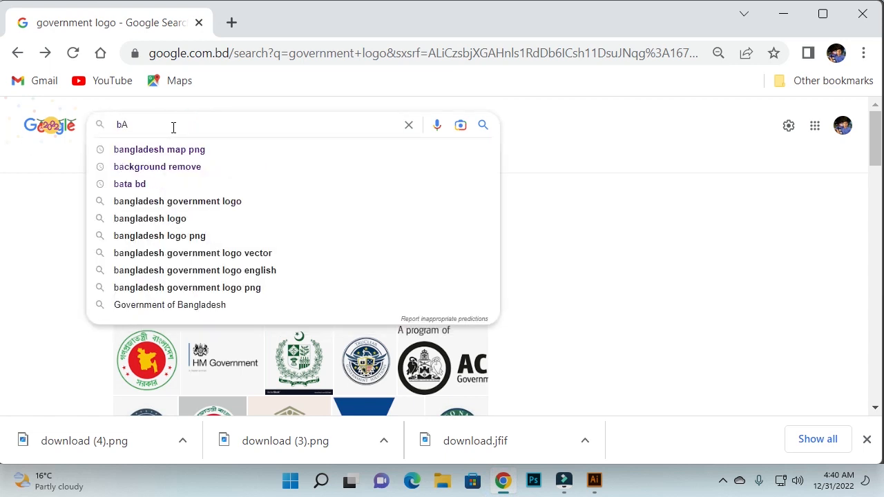
pyautogui.click(174, 149)
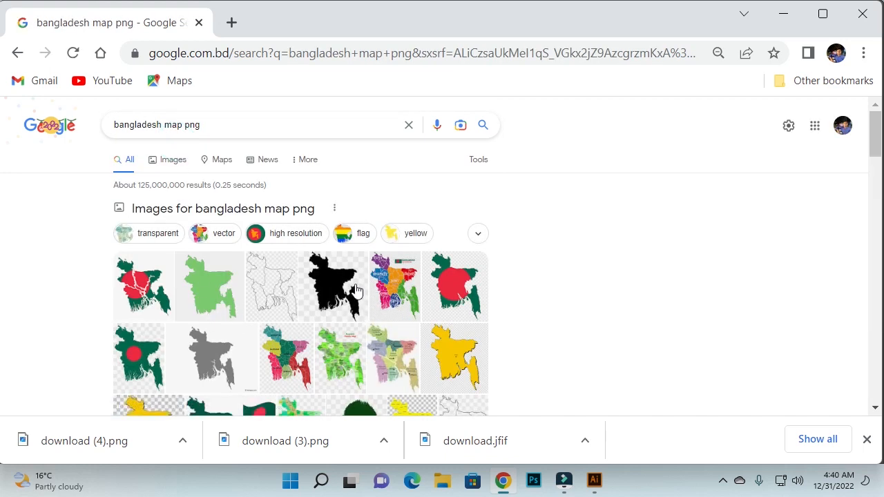
# Save the solid black Bangladesh map image from the results to Downloads as download (1).
pyautogui.scroll(-1, 354, 288)
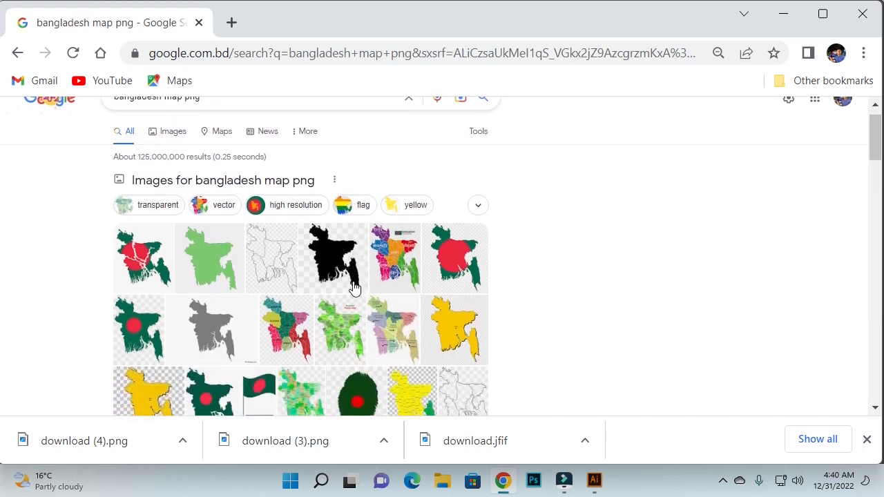
pyautogui.rightClick(325, 257)
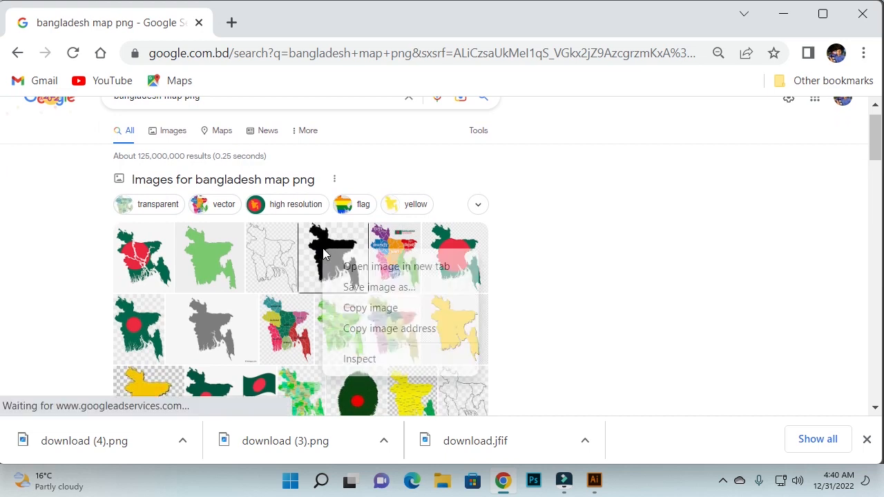
pyautogui.click(373, 292)
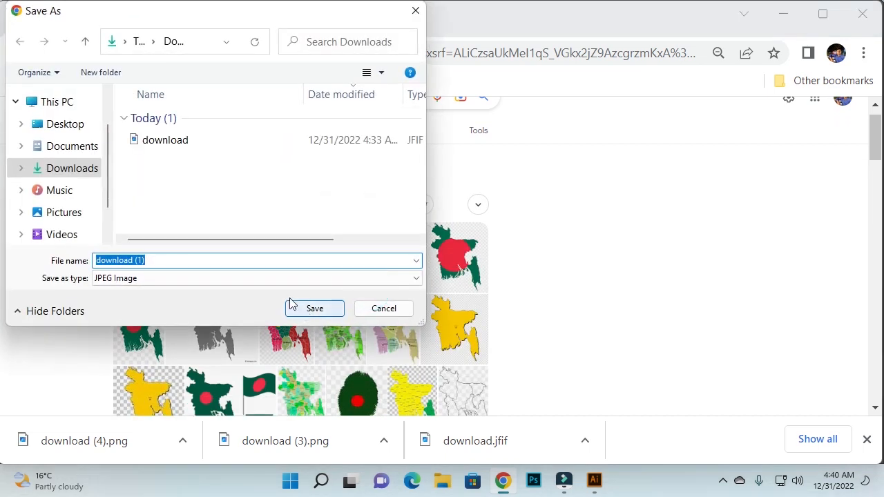
pyautogui.click(313, 308)
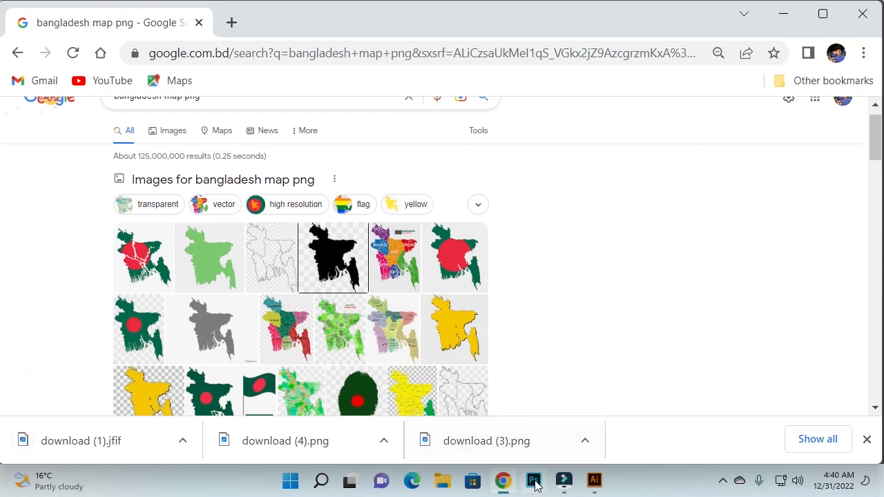
# Switch back to Illustrator and open the downloaded map image download (1) from the Downloads folder.
pyautogui.click(595, 481)
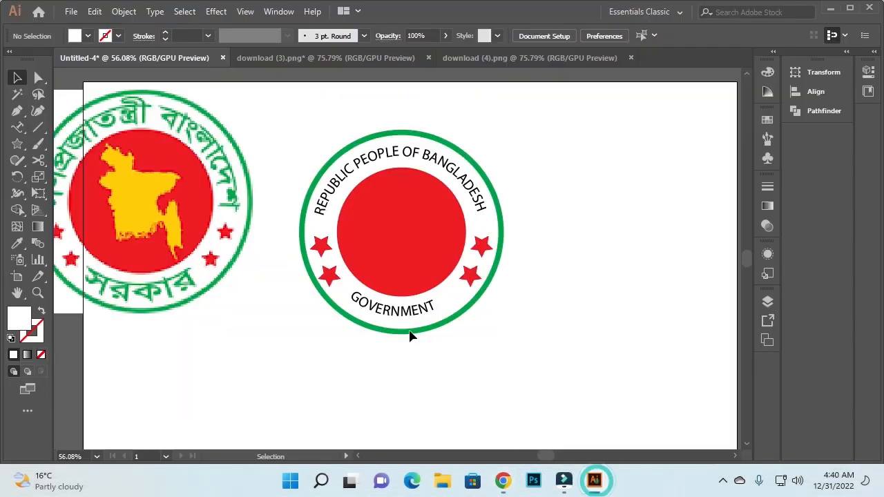
pyautogui.click(71, 11)
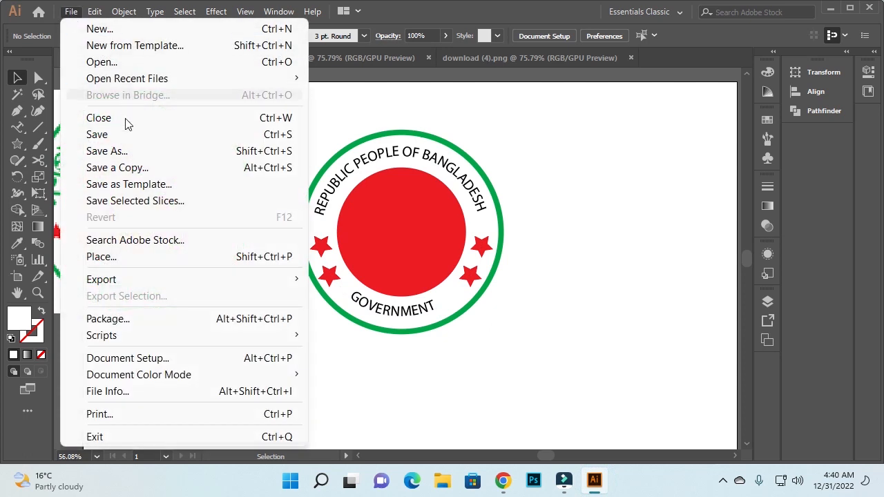
pyautogui.click(118, 63)
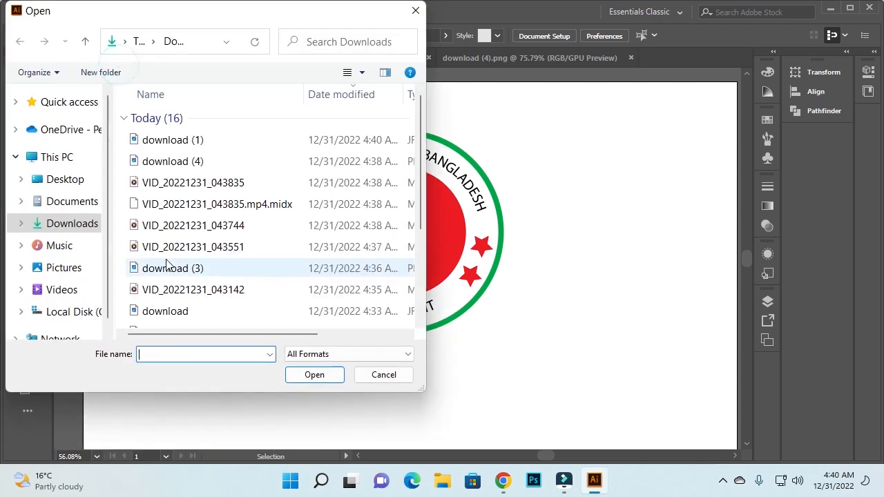
pyautogui.click(176, 142)
pyautogui.click(326, 376)
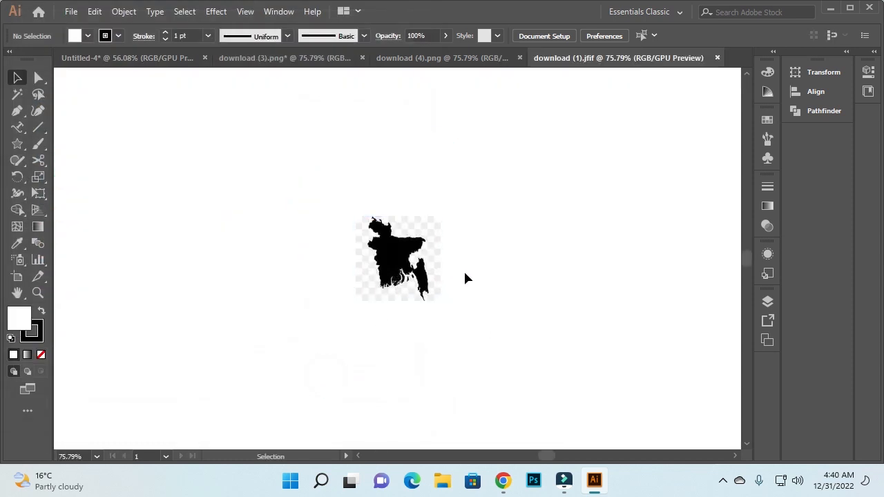
# Convert the map image to vector paths with Image Trace and Expand, ungroup the paths and deselect them.
pyautogui.click(407, 263)
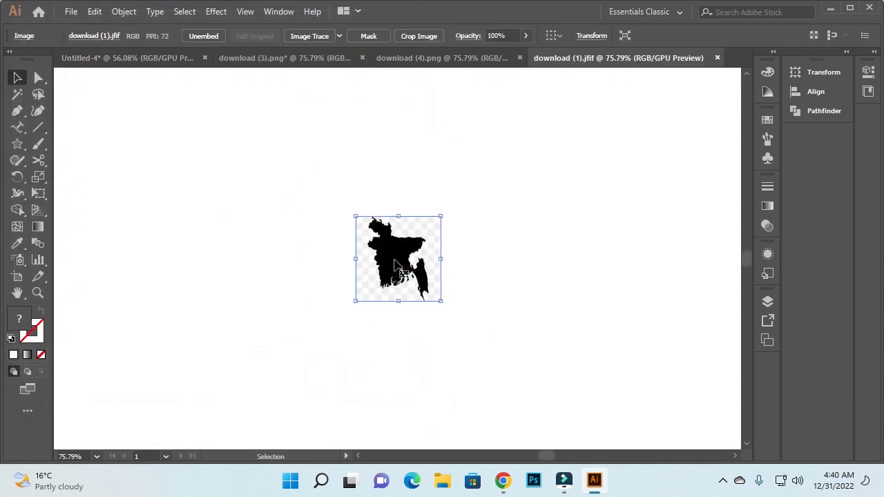
pyautogui.click(320, 36)
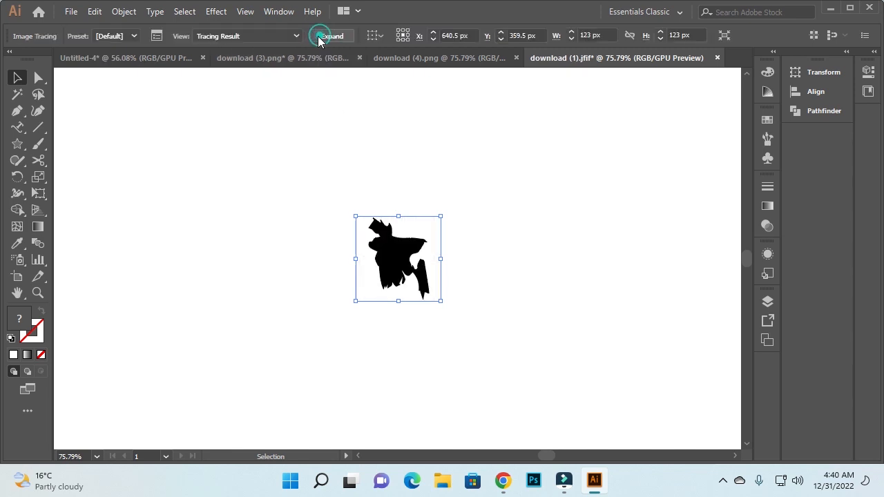
pyautogui.click(335, 36)
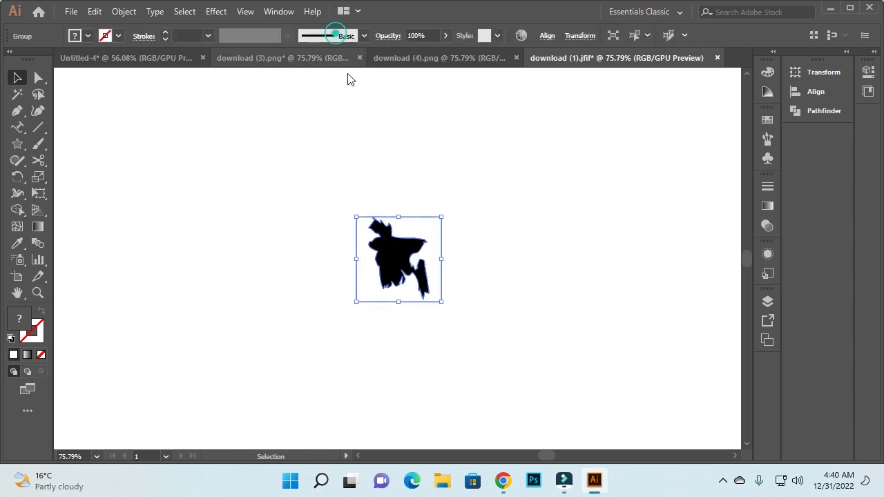
pyautogui.rightClick(402, 262)
pyautogui.click(462, 145)
pyautogui.click(509, 228)
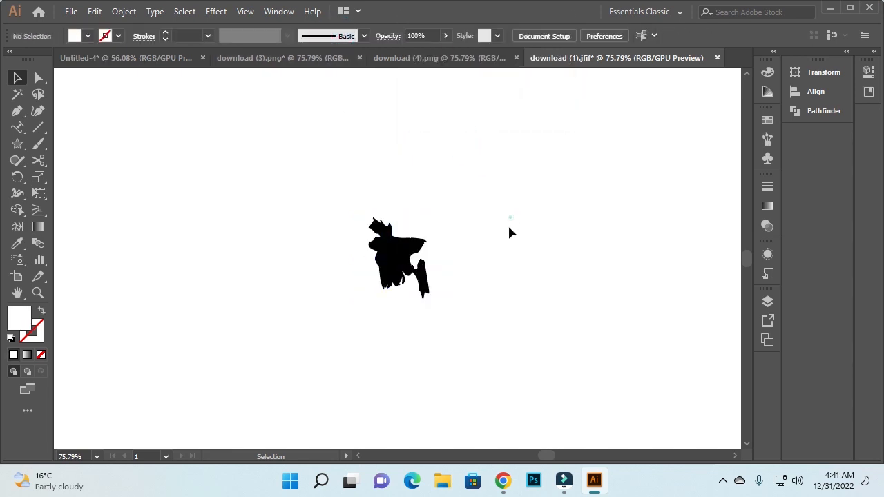
# Move the black map shape into Untitled-4, then enlarge it proportionally and centre it within the seal's red circle.
pyautogui.click(403, 261)
pyautogui.moveTo(403, 261); pyautogui.dragTo(190, 97)
pyautogui.moveTo(386, 231); pyautogui.dragTo(389, 232)
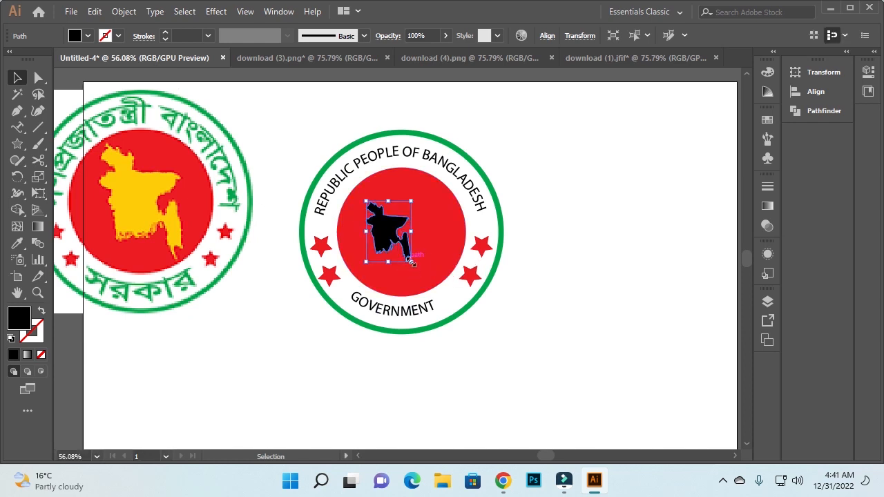
pyautogui.moveTo(411, 262); pyautogui.dragTo(422, 276)
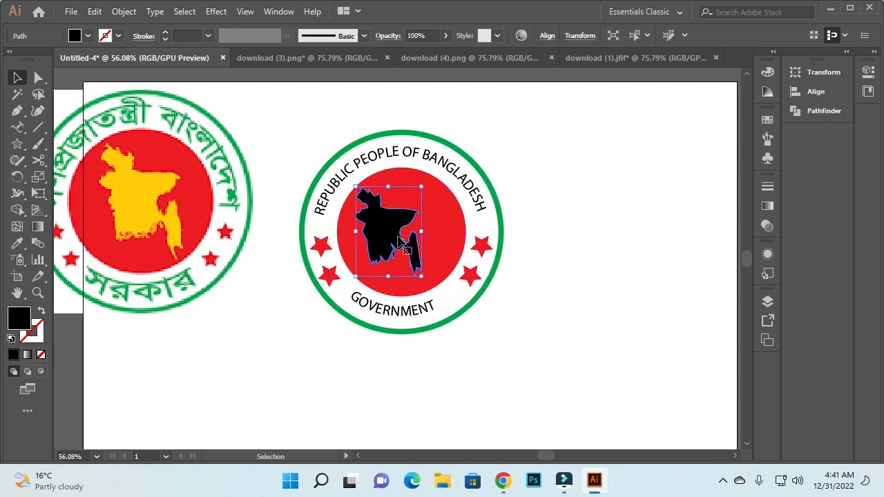
pyautogui.moveTo(397, 233); pyautogui.dragTo(409, 242)
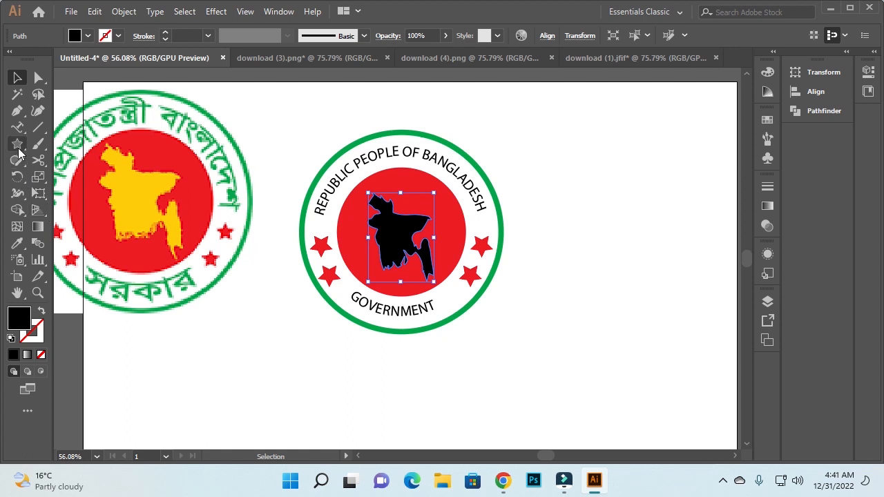
# Fill the map shape with the reference logo's yellow using the Eyedropper and delete the reference logo image.
pyautogui.click(17, 243)
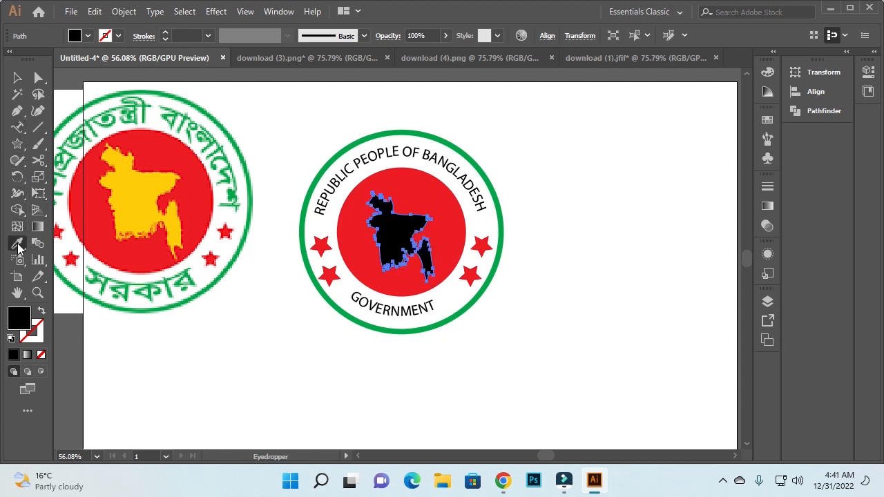
pyautogui.click(128, 192)
pyautogui.press('v')
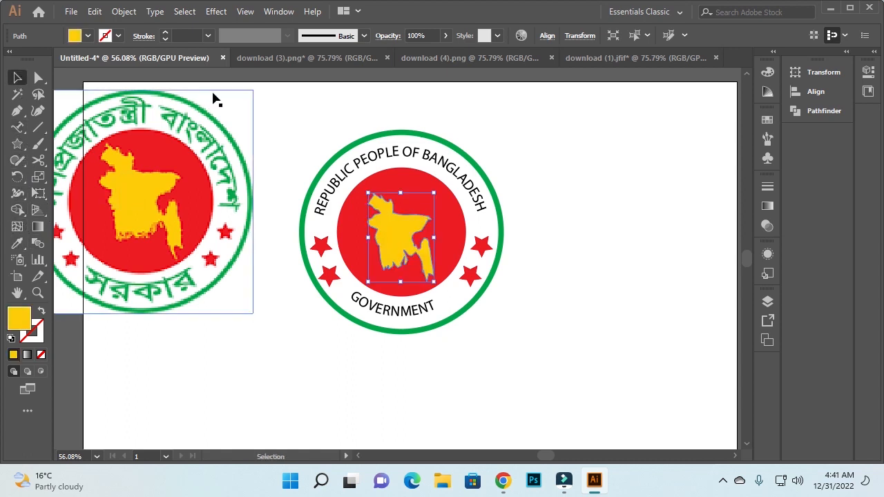
pyautogui.click(226, 155)
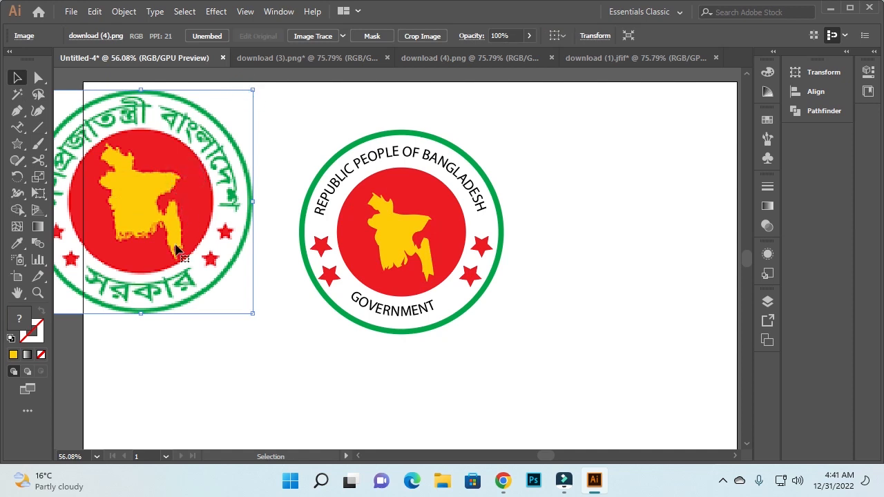
pyautogui.press('Delete')
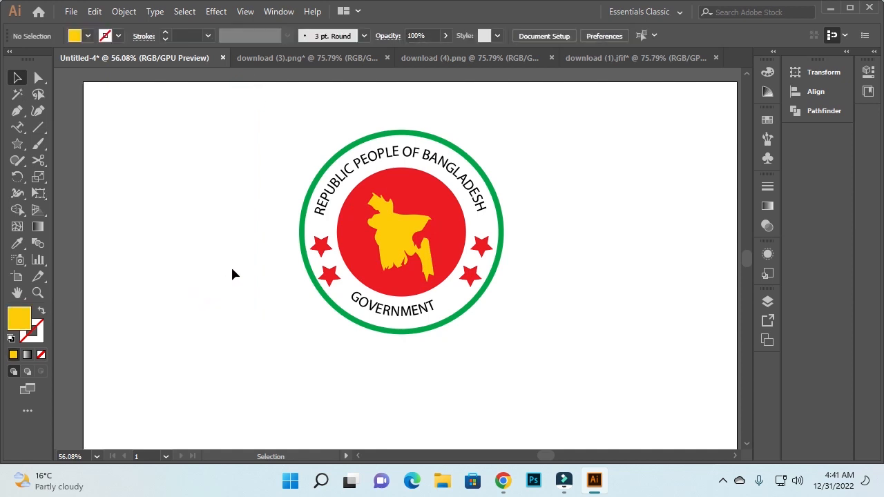